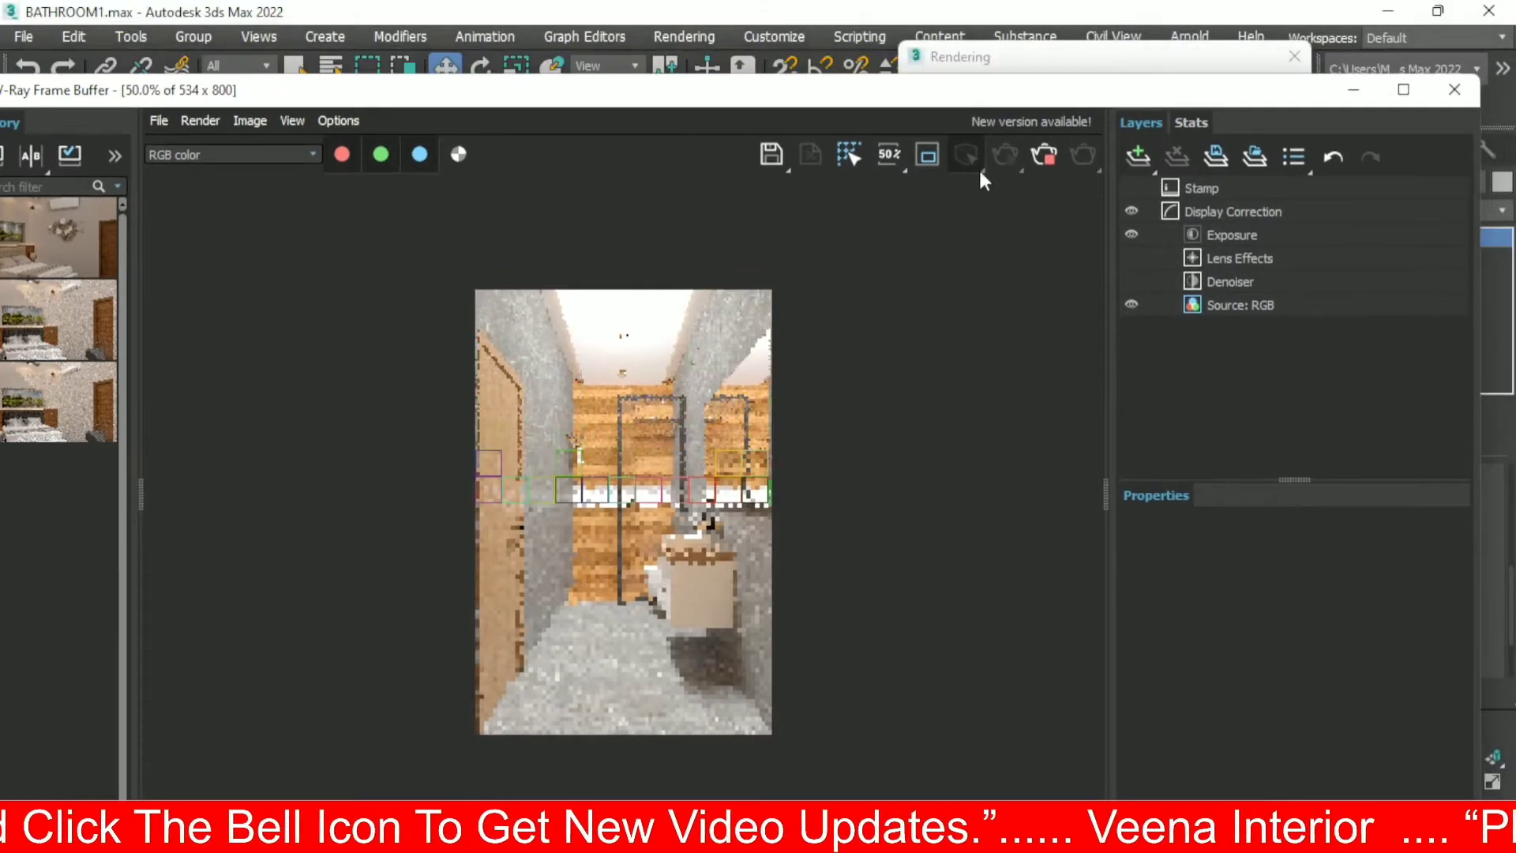
- Cancel the production render of the bathroom camera view and start interactive rendering in the frame buffer
left_click(1246, 100)
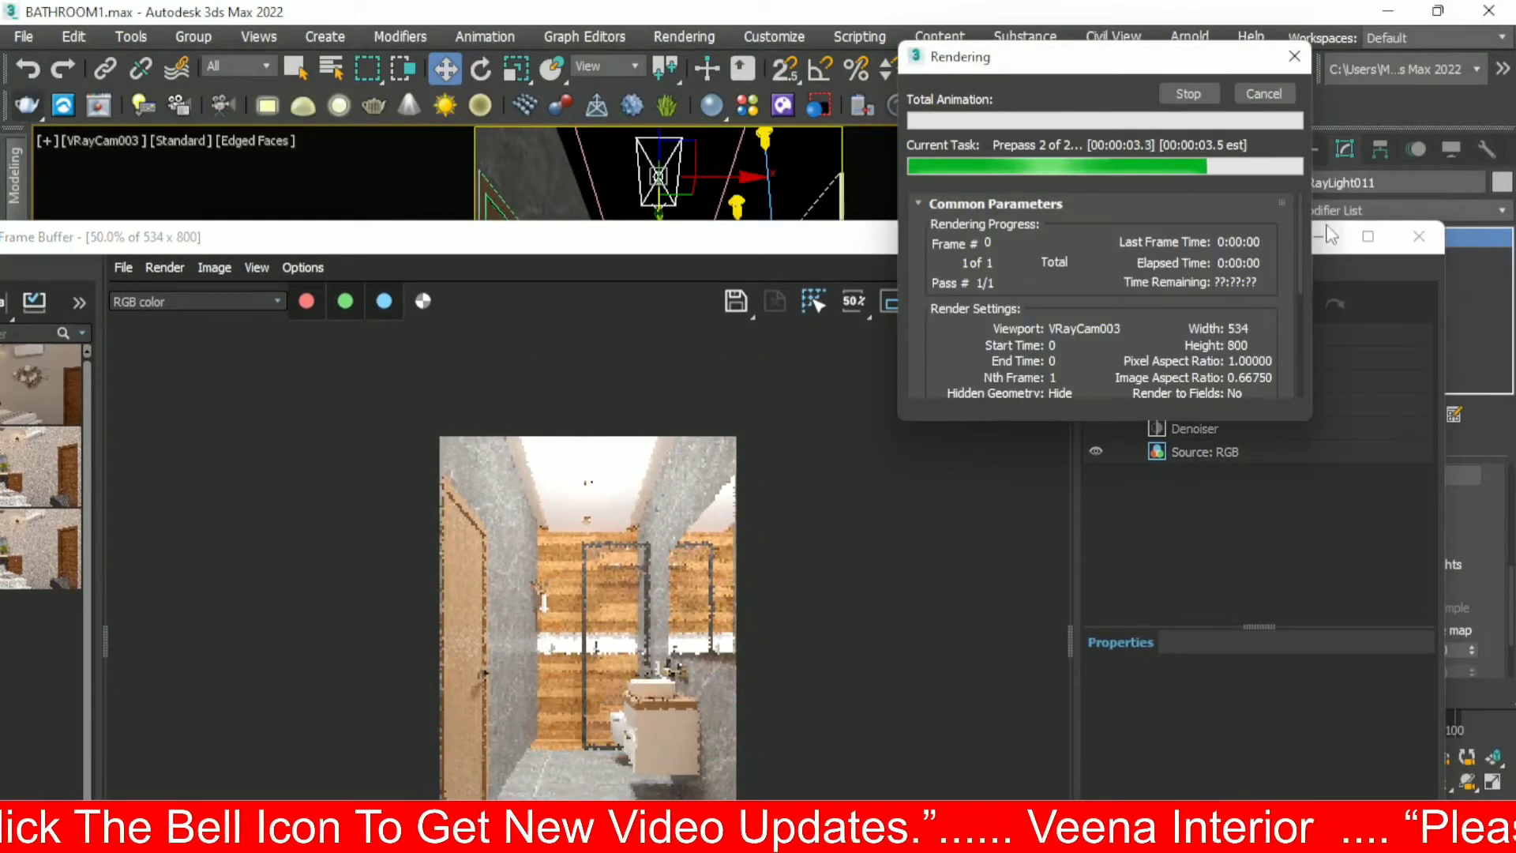
left_click(1265, 94)
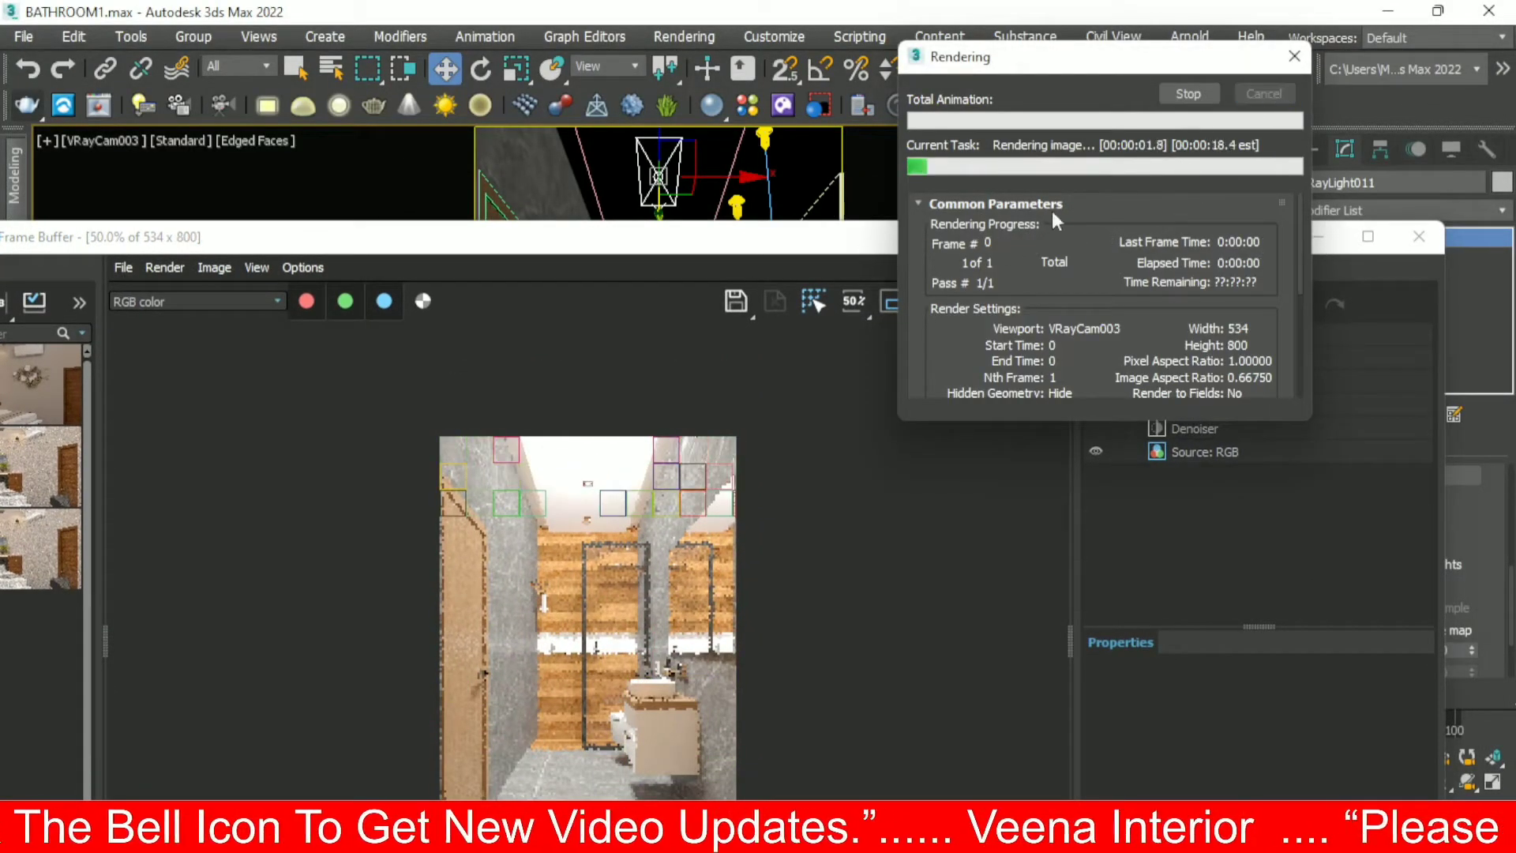
left_click(491, 191)
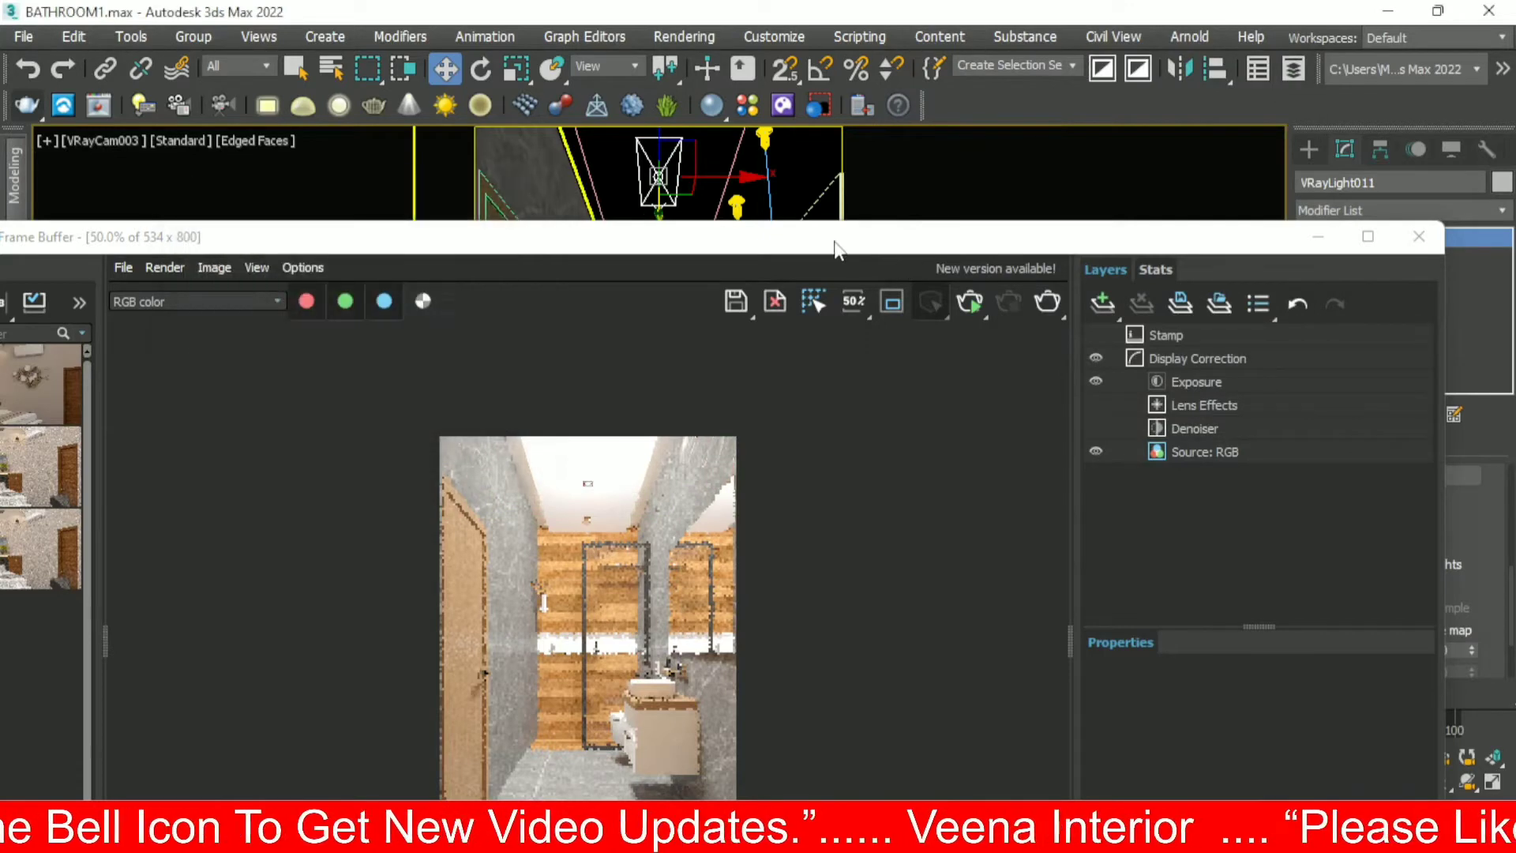
left_click_drag(839, 239, 805, 70)
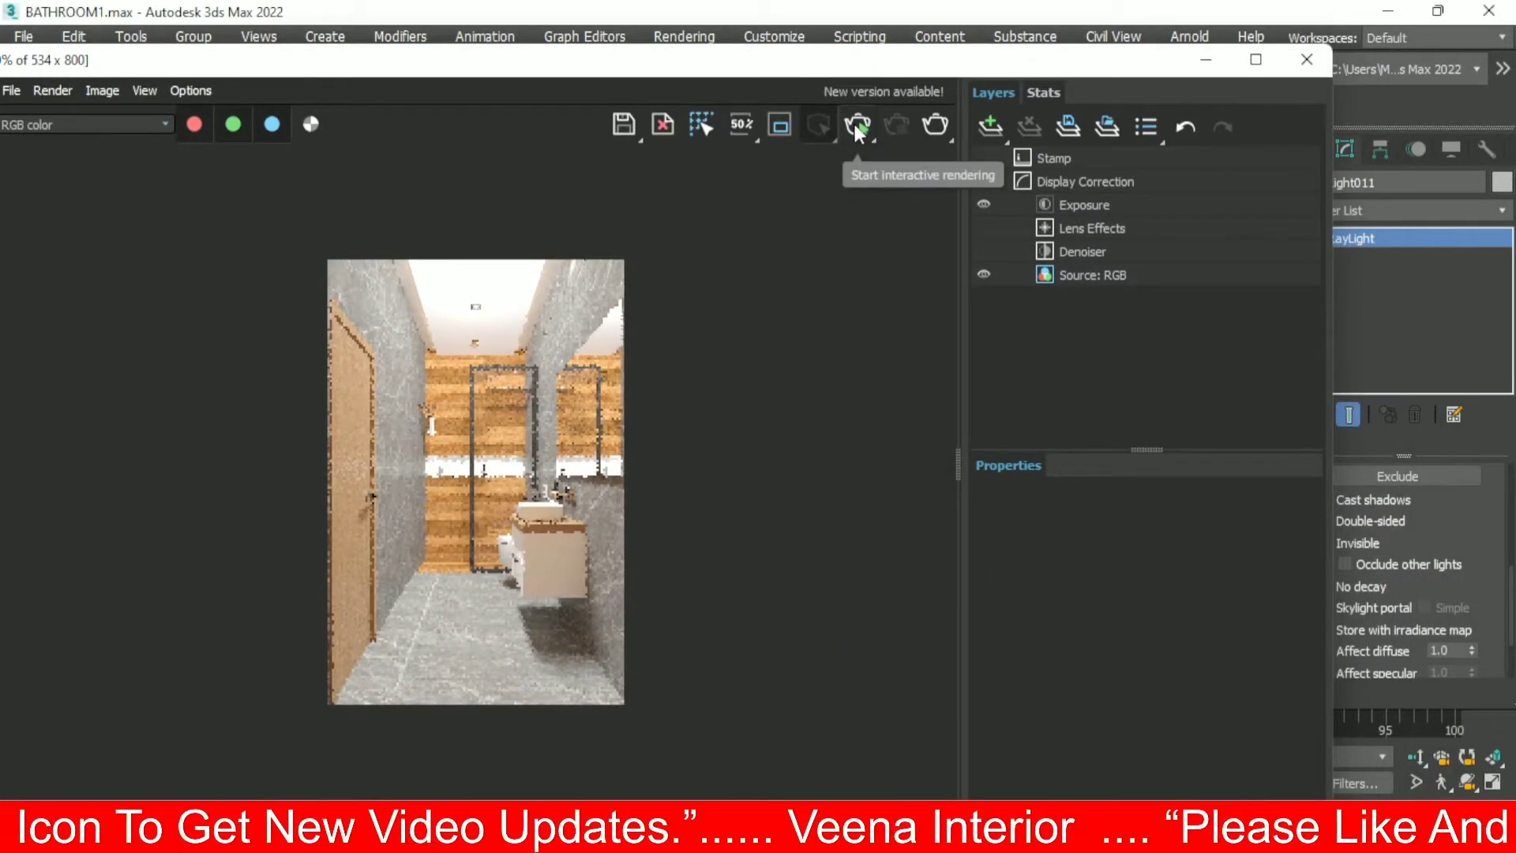
left_click(857, 128)
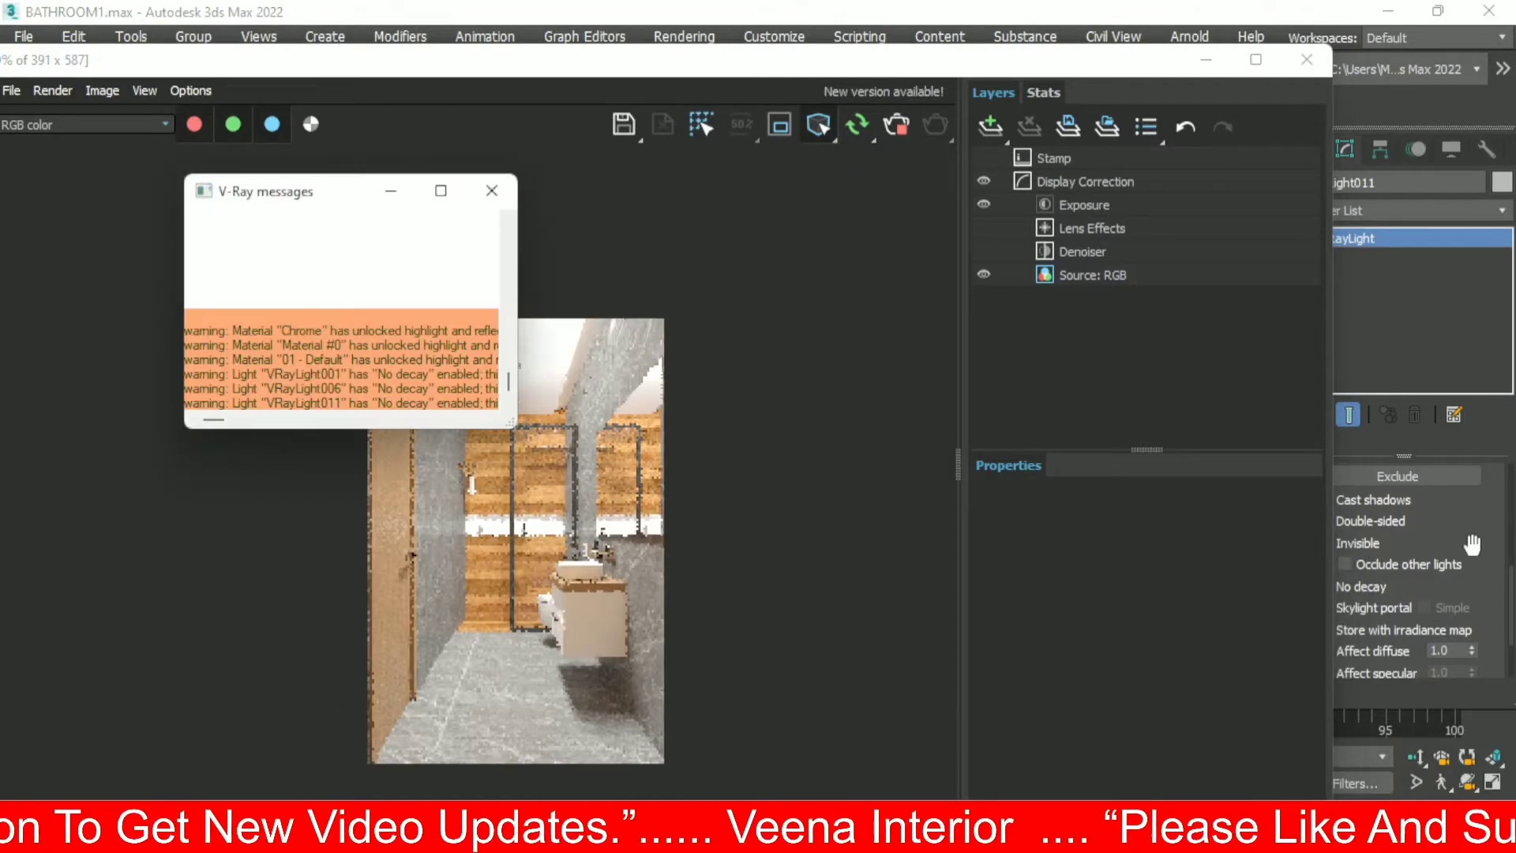
- Set the selected ceiling light's multiplier to 10 and check the updated interactive render
left_click_drag(1466, 535, 1458, 443)
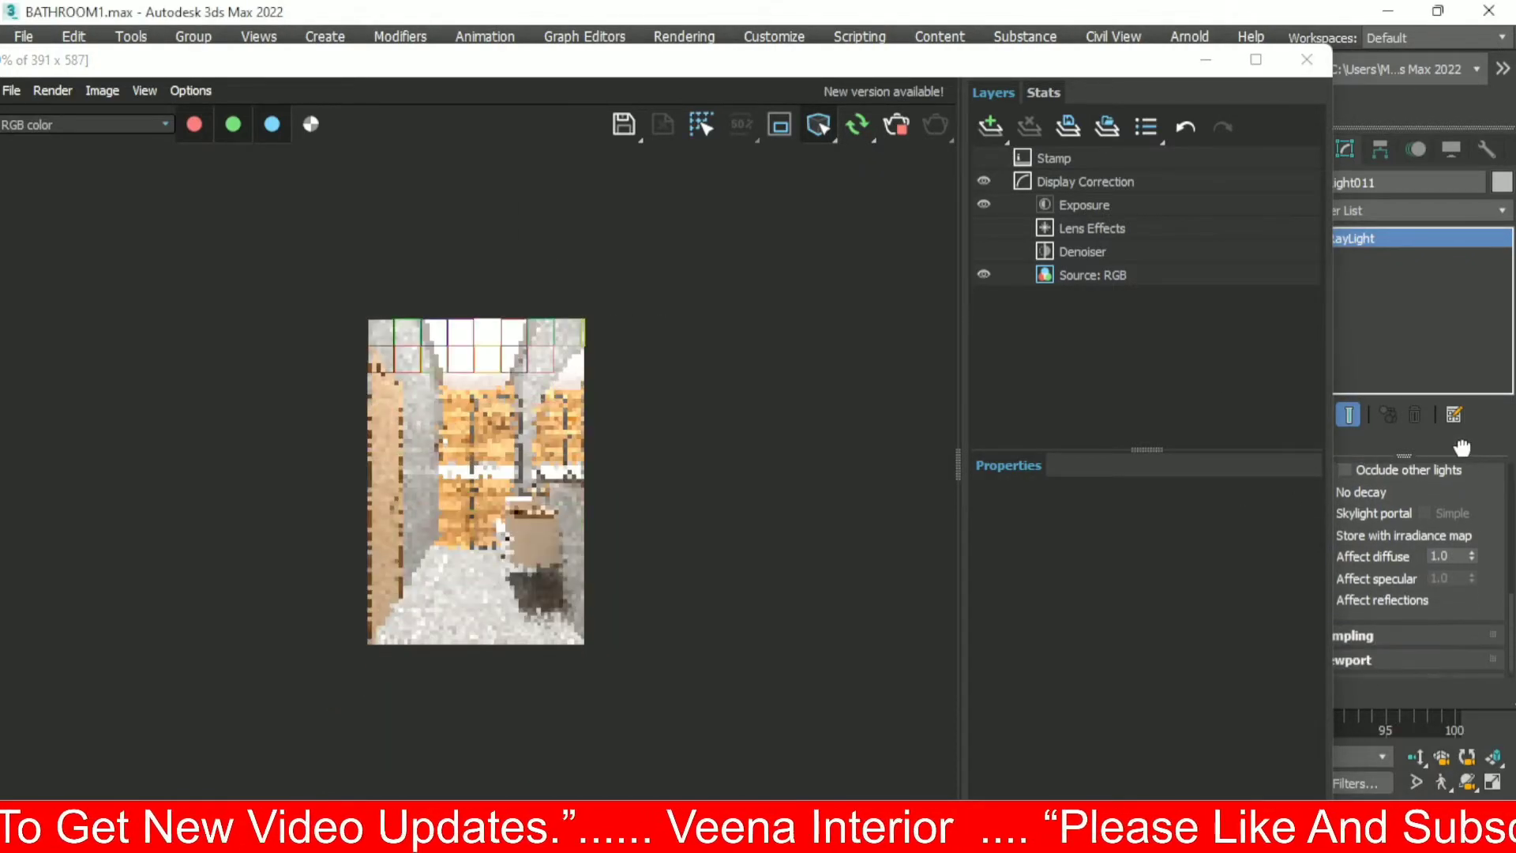
left_click_drag(1498, 531, 1493, 502)
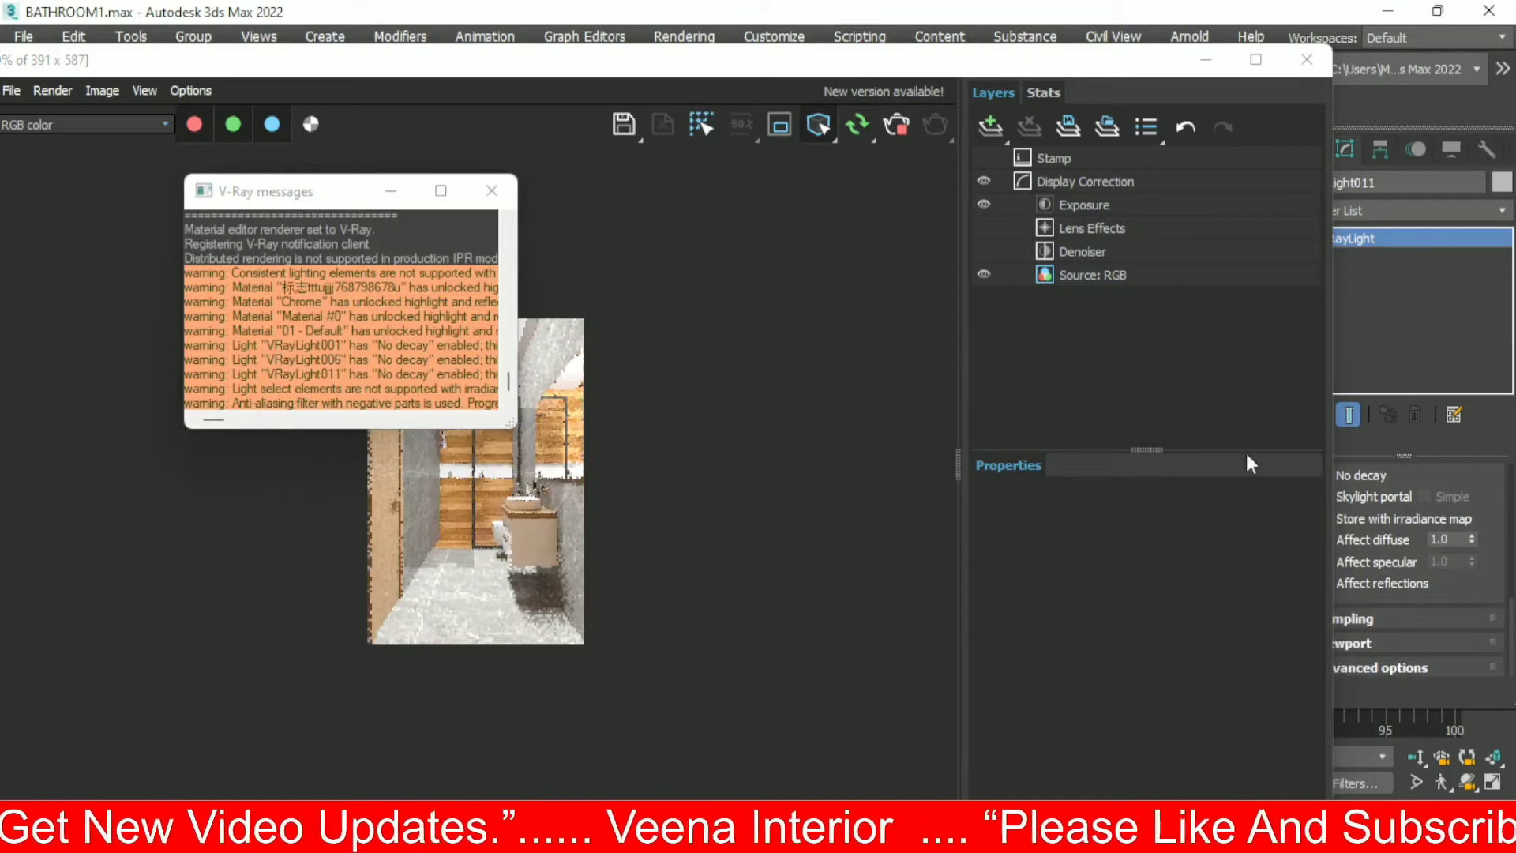
left_click(491, 191)
left_click_drag(873, 67, 742, 47)
left_click_drag(1458, 552, 1486, 693)
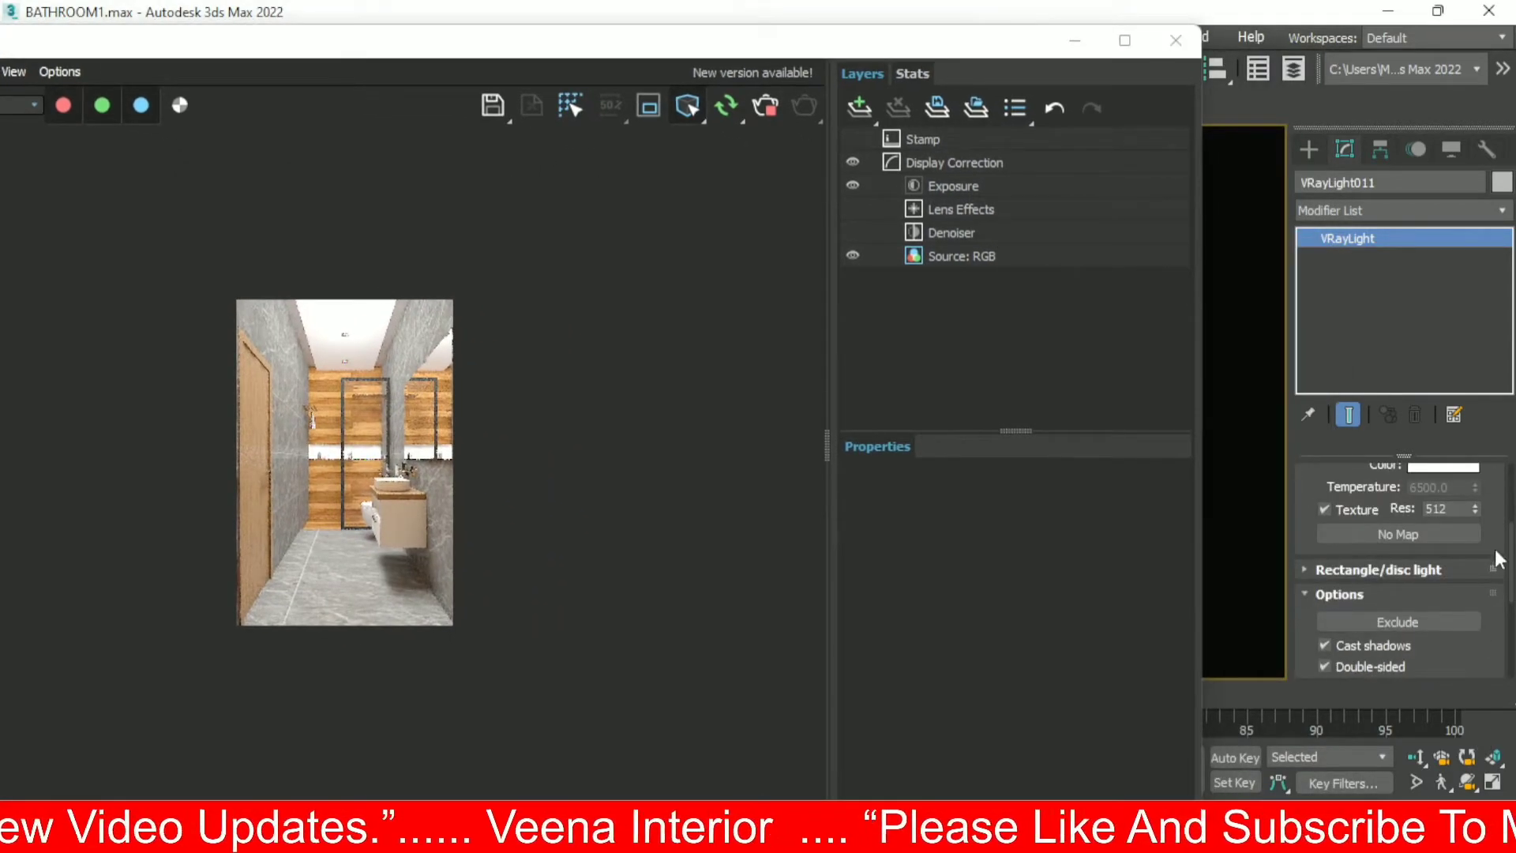
left_click_drag(1498, 558, 1504, 628)
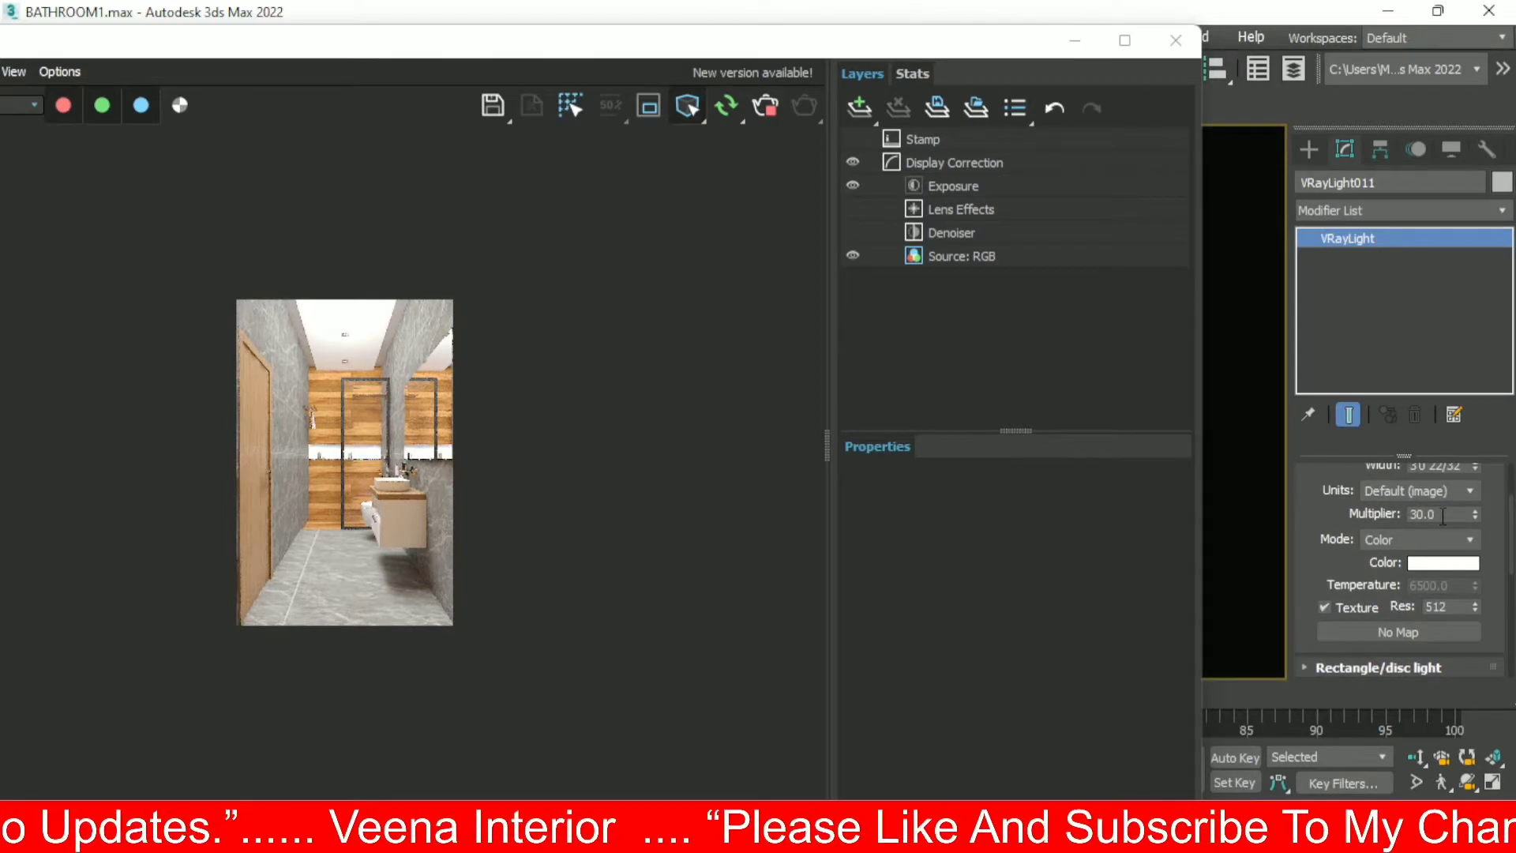
double_click(1443, 513)
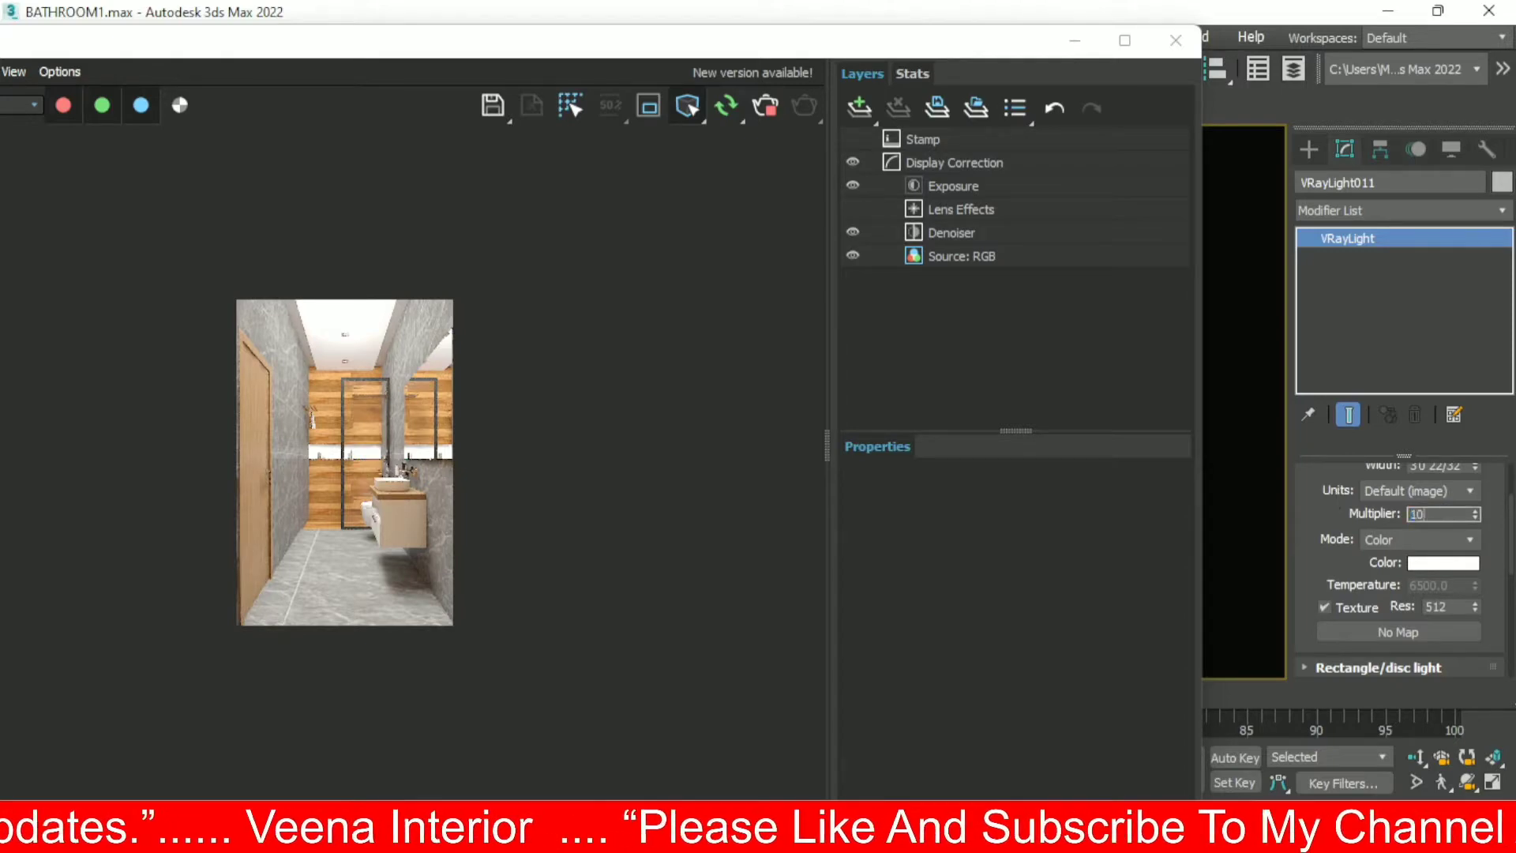
key("Return")
left_click(496, 189)
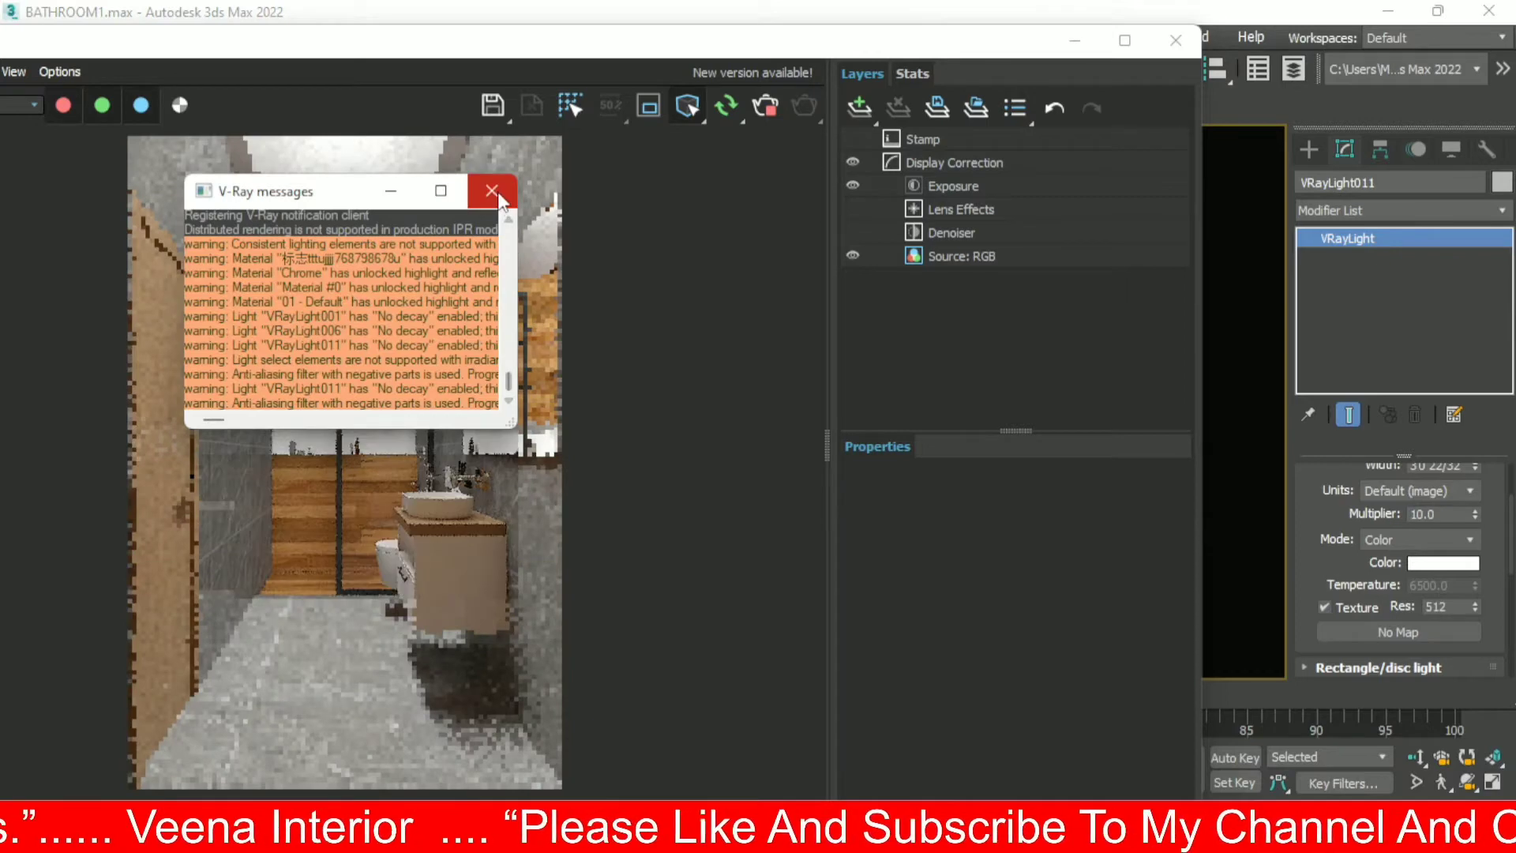
left_click(491, 190)
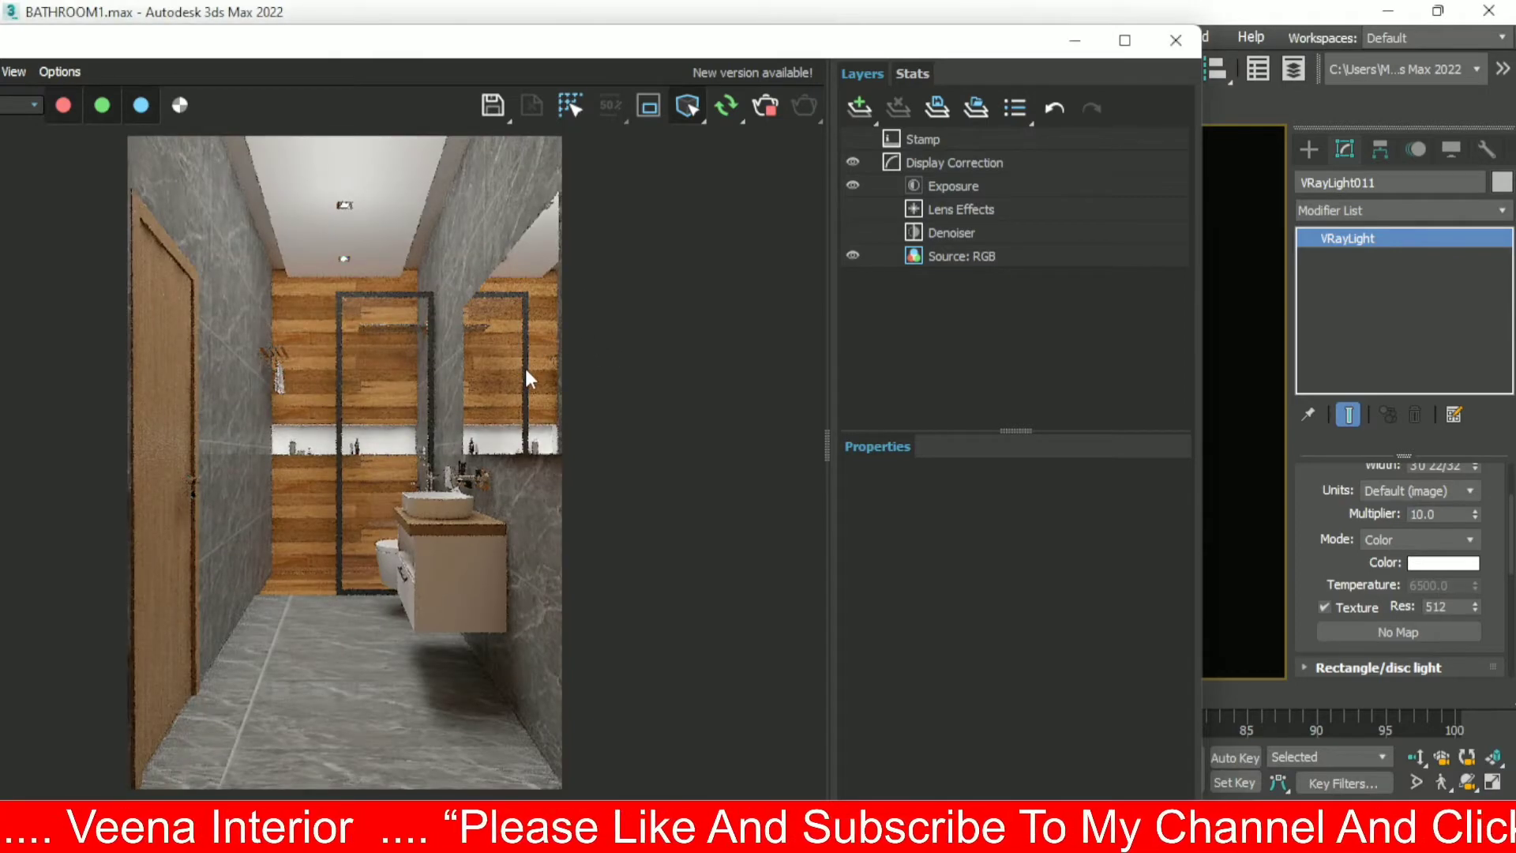
scroll(517, 375, "down", 1)
scroll(308, 334, "up", 1)
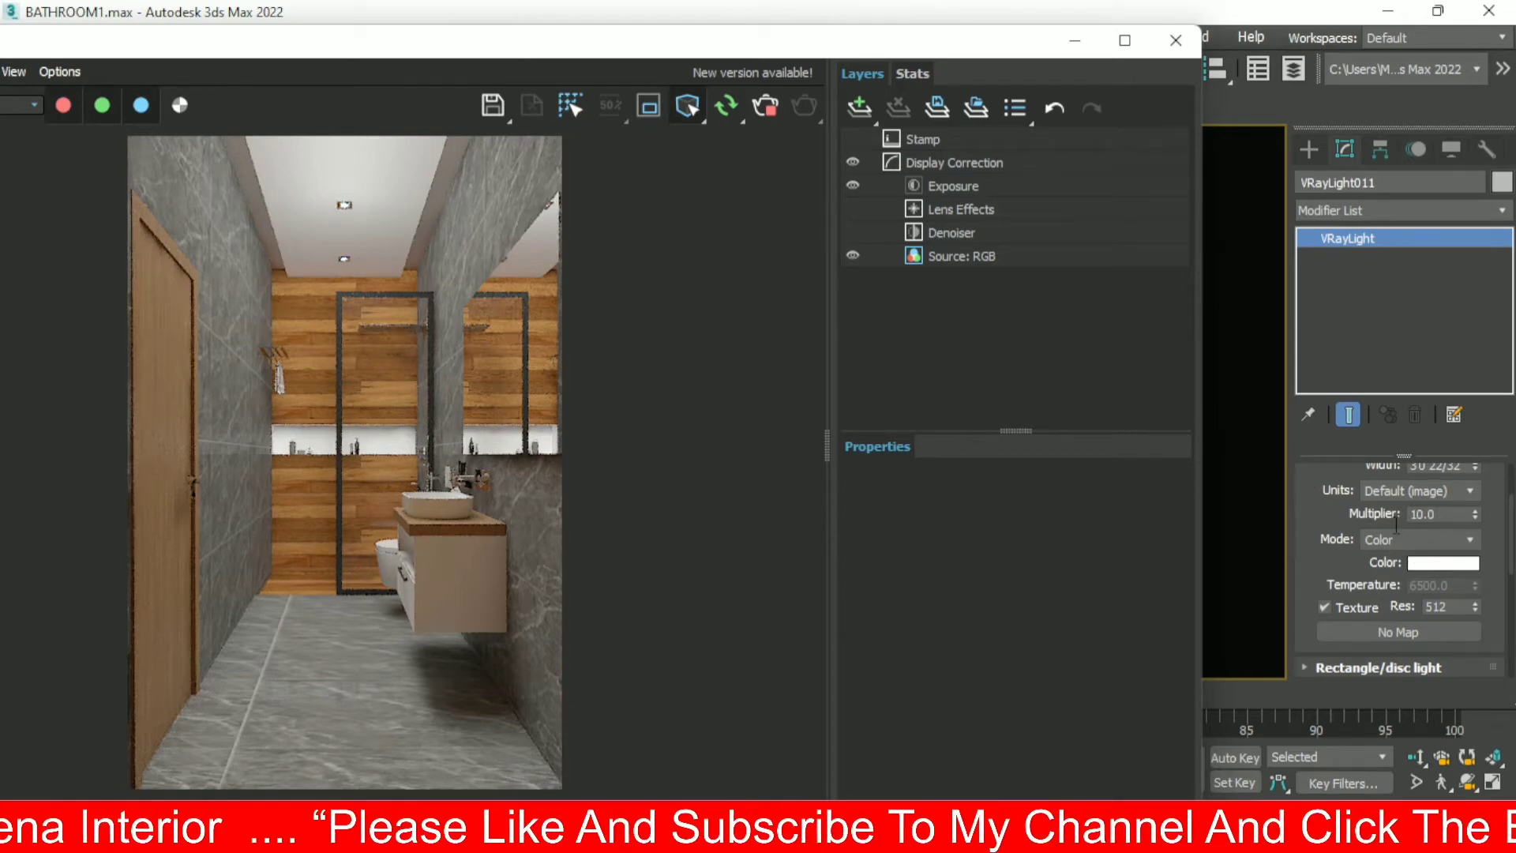
- Try a multiplier of 5 on the selected ceiling light
double_click(1397, 515)
type("5")
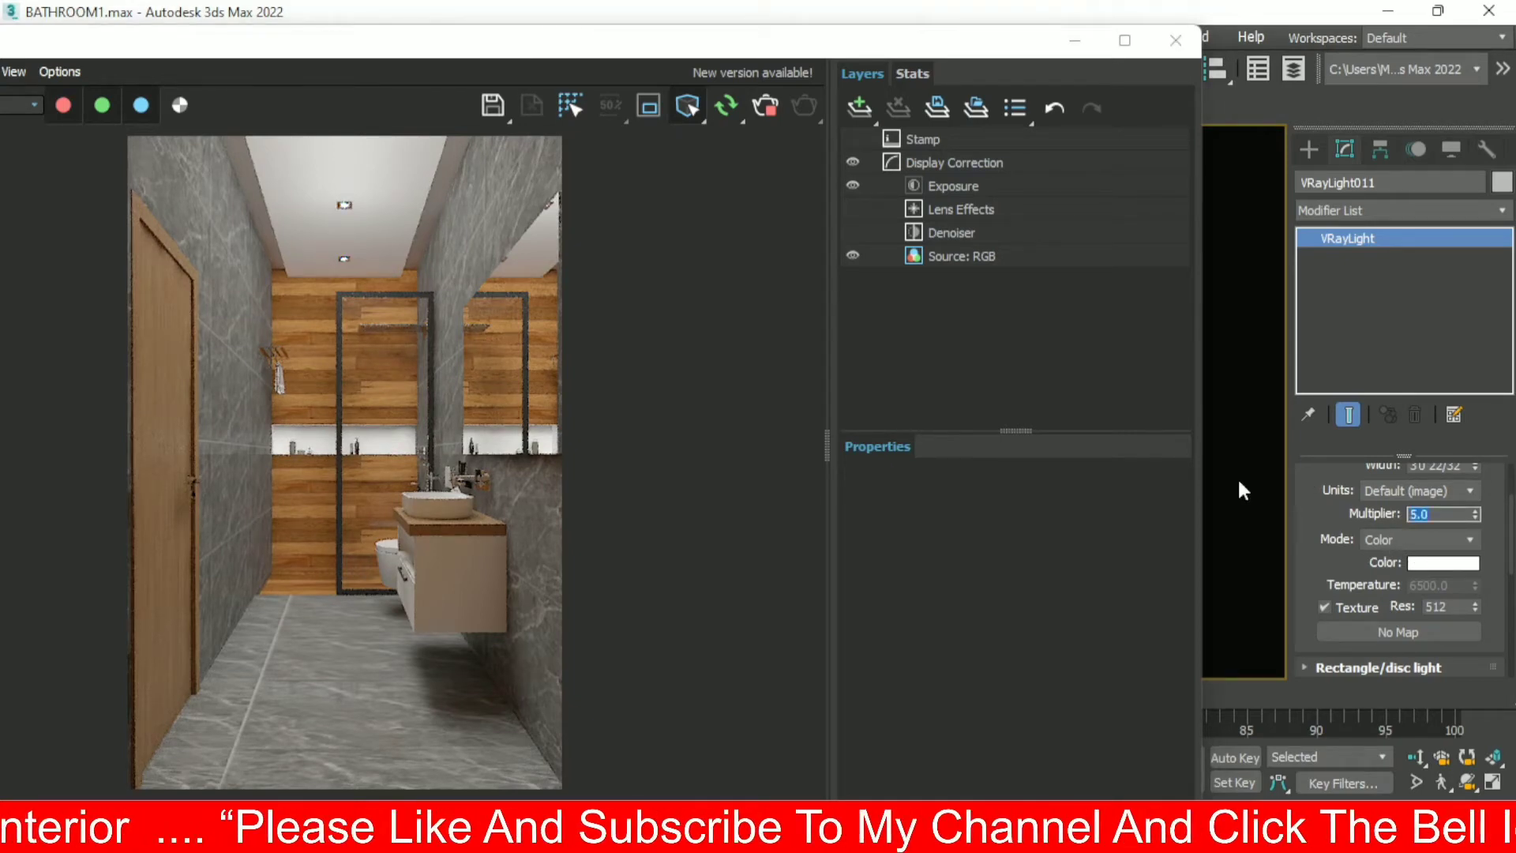
key("Return")
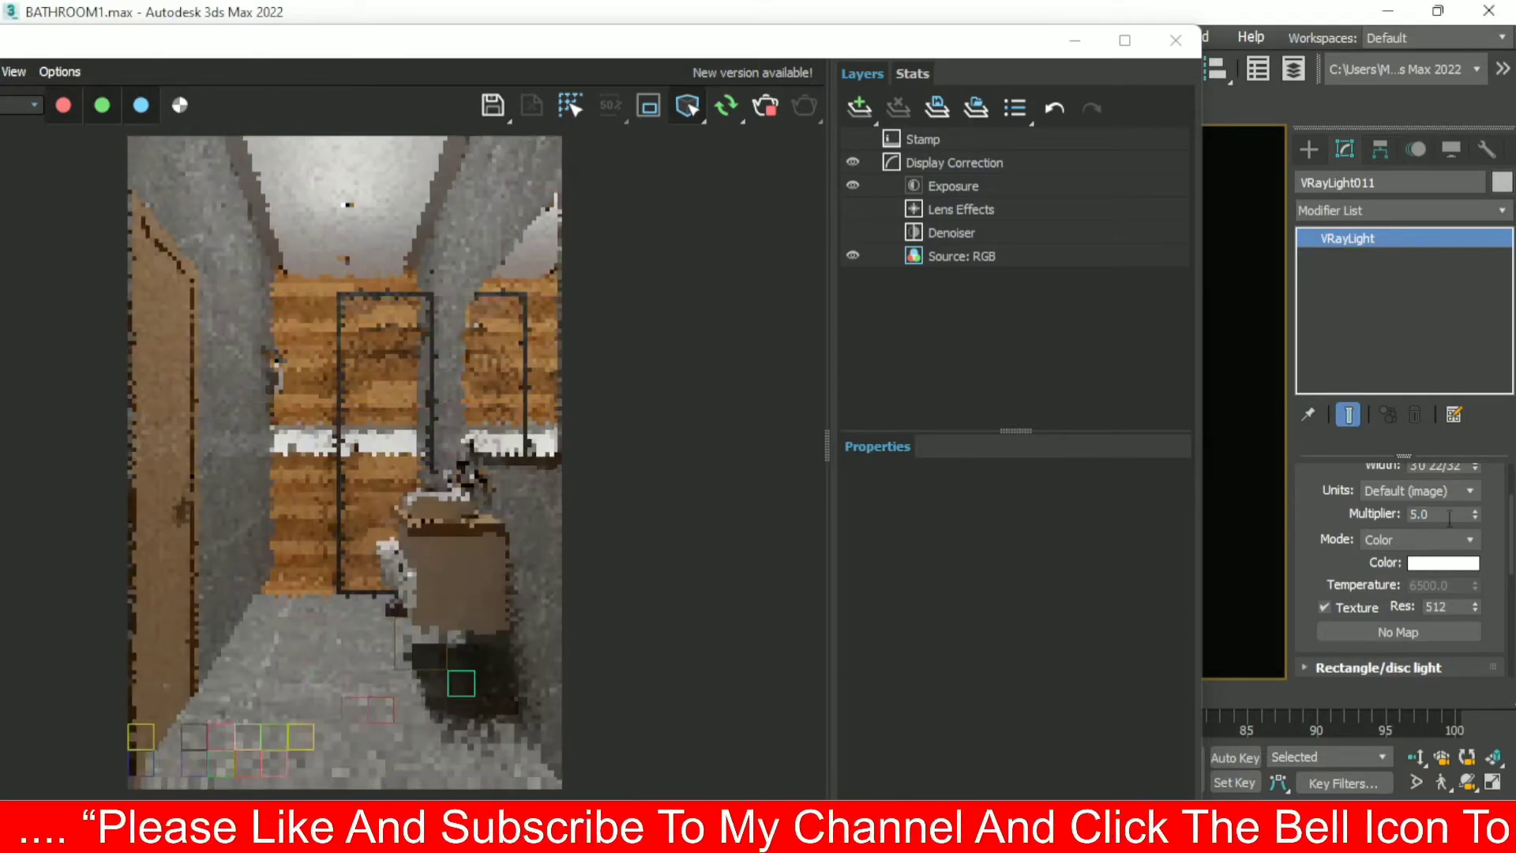
- Set the selected ceiling light's multiplier to 7 and dismiss the V-Ray messages
type("7")
key("Return")
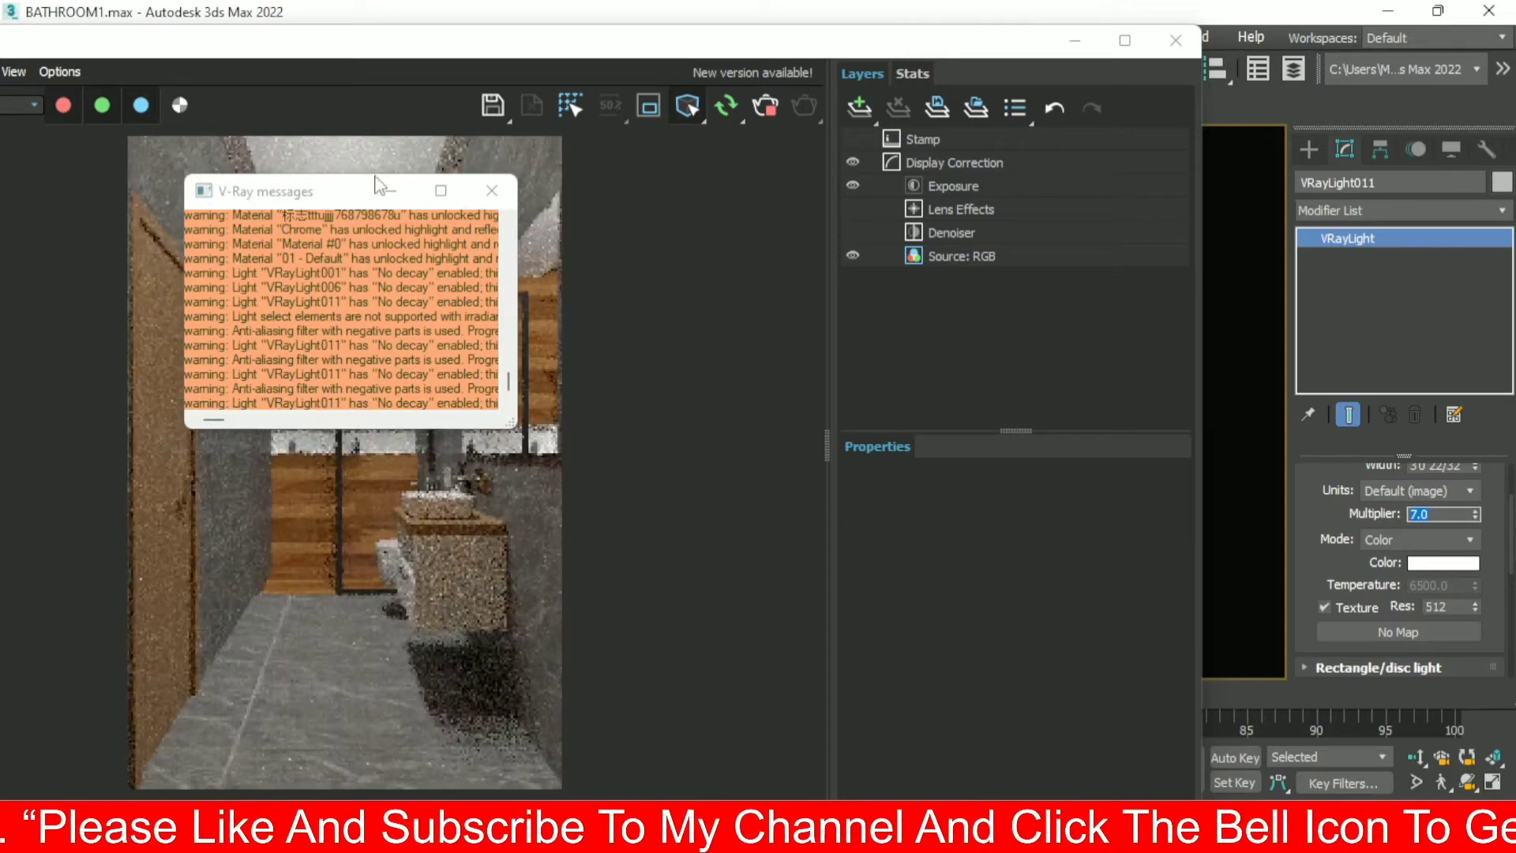
left_click(500, 193)
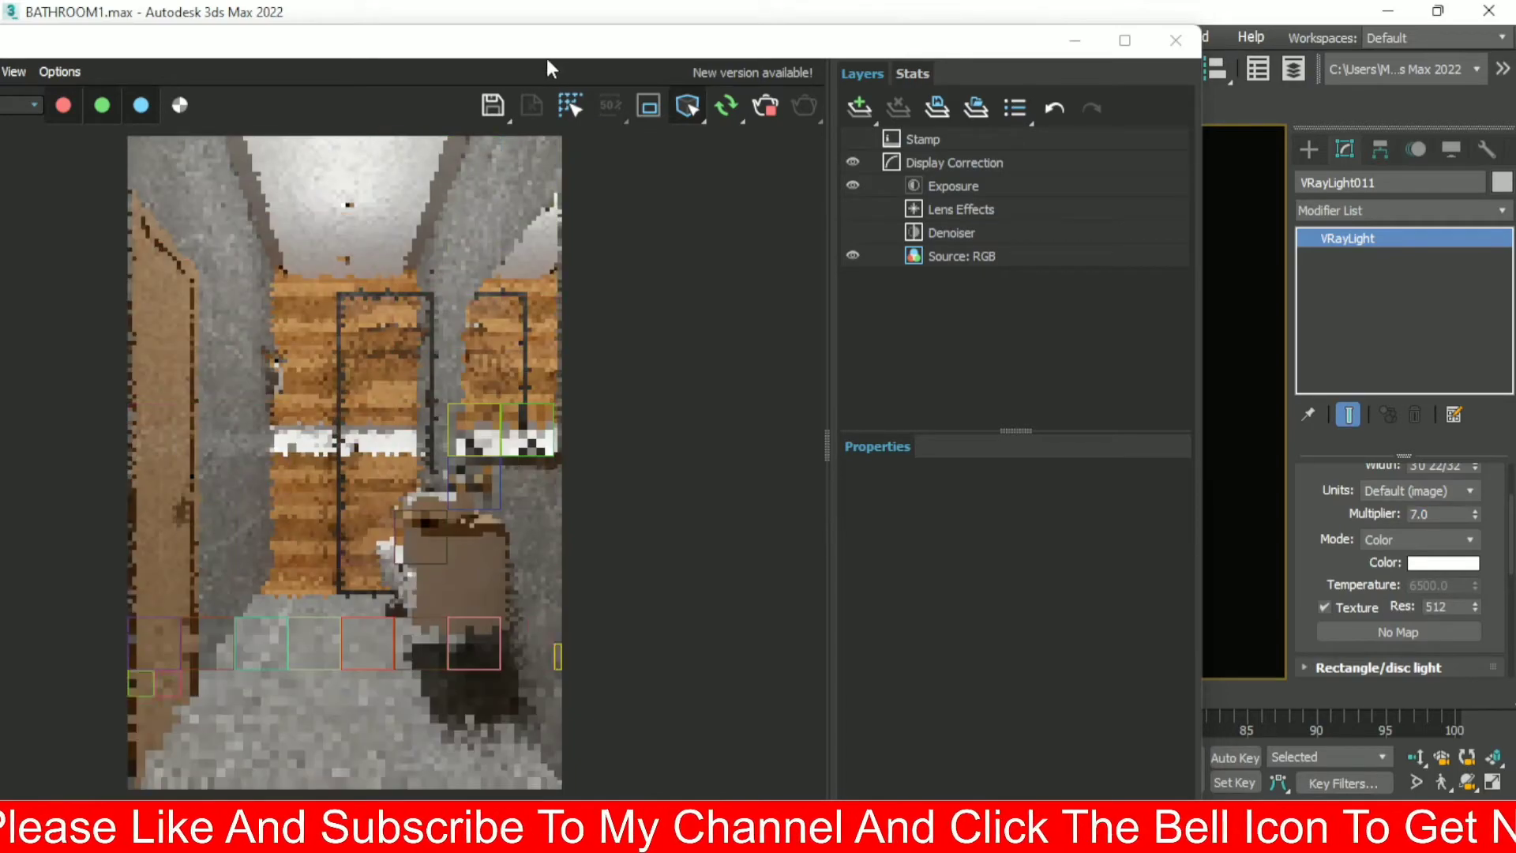
- Lower the ceiling light slightly in the camera view and inspect the updated interactive render at full size
left_click_drag(556, 42, 746, 338)
left_click(491, 192)
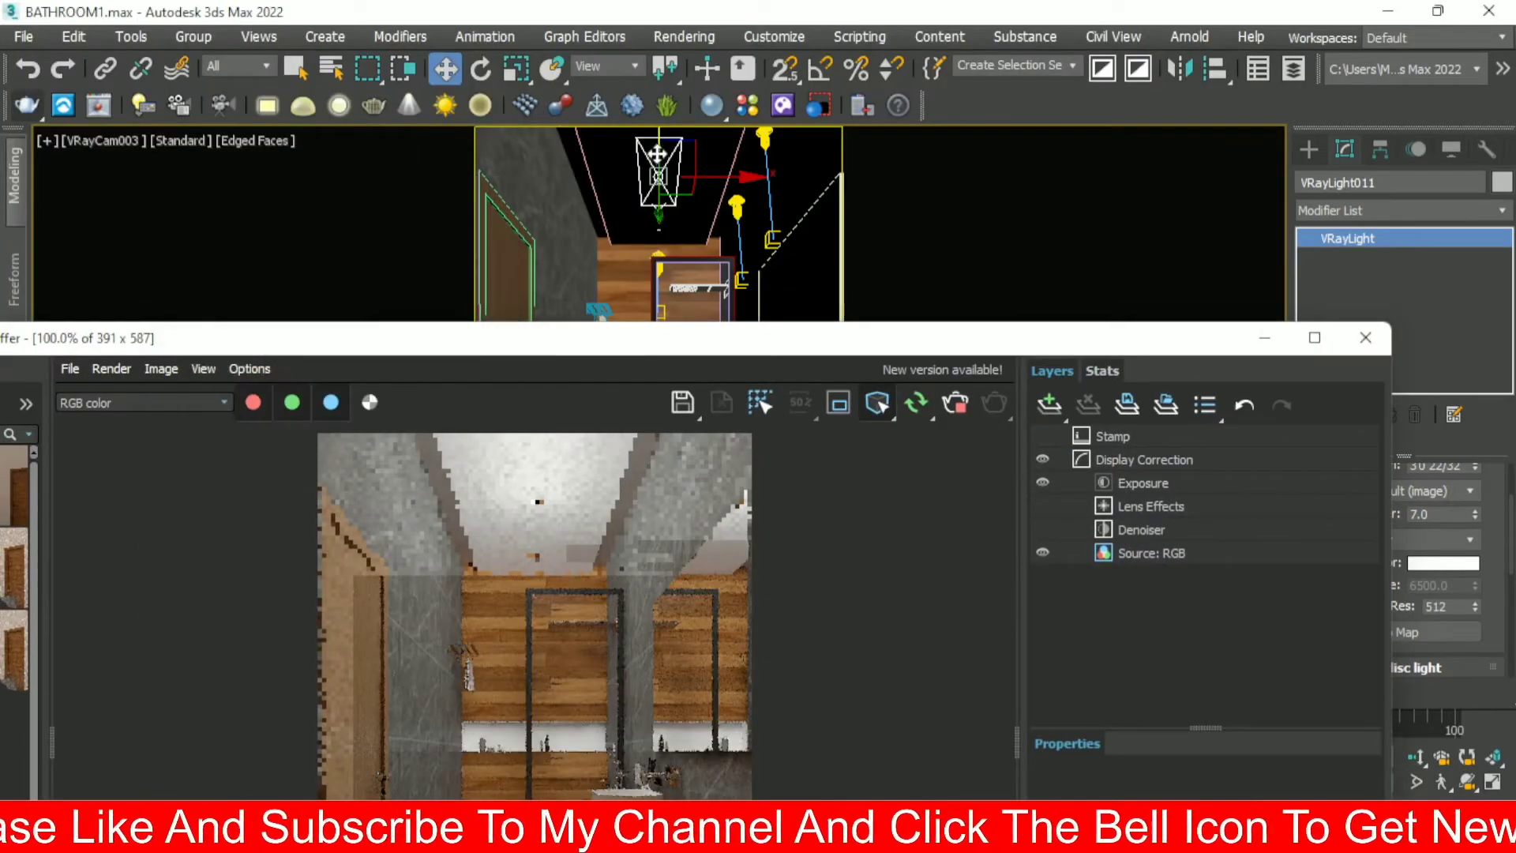
left_click_drag(657, 150, 661, 181)
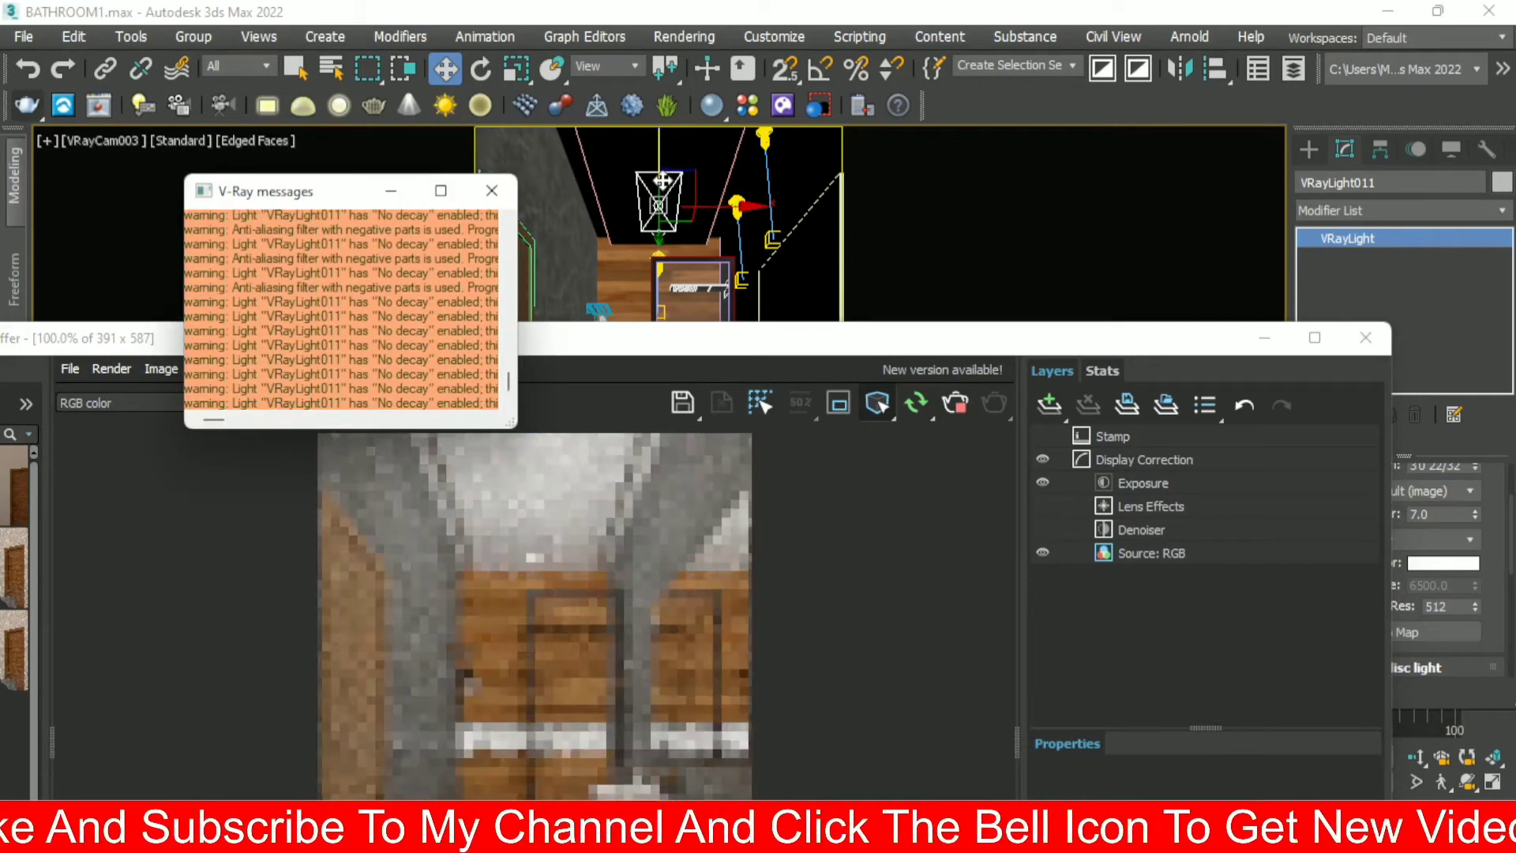
left_click(495, 192)
left_click_drag(652, 341, 650, 228)
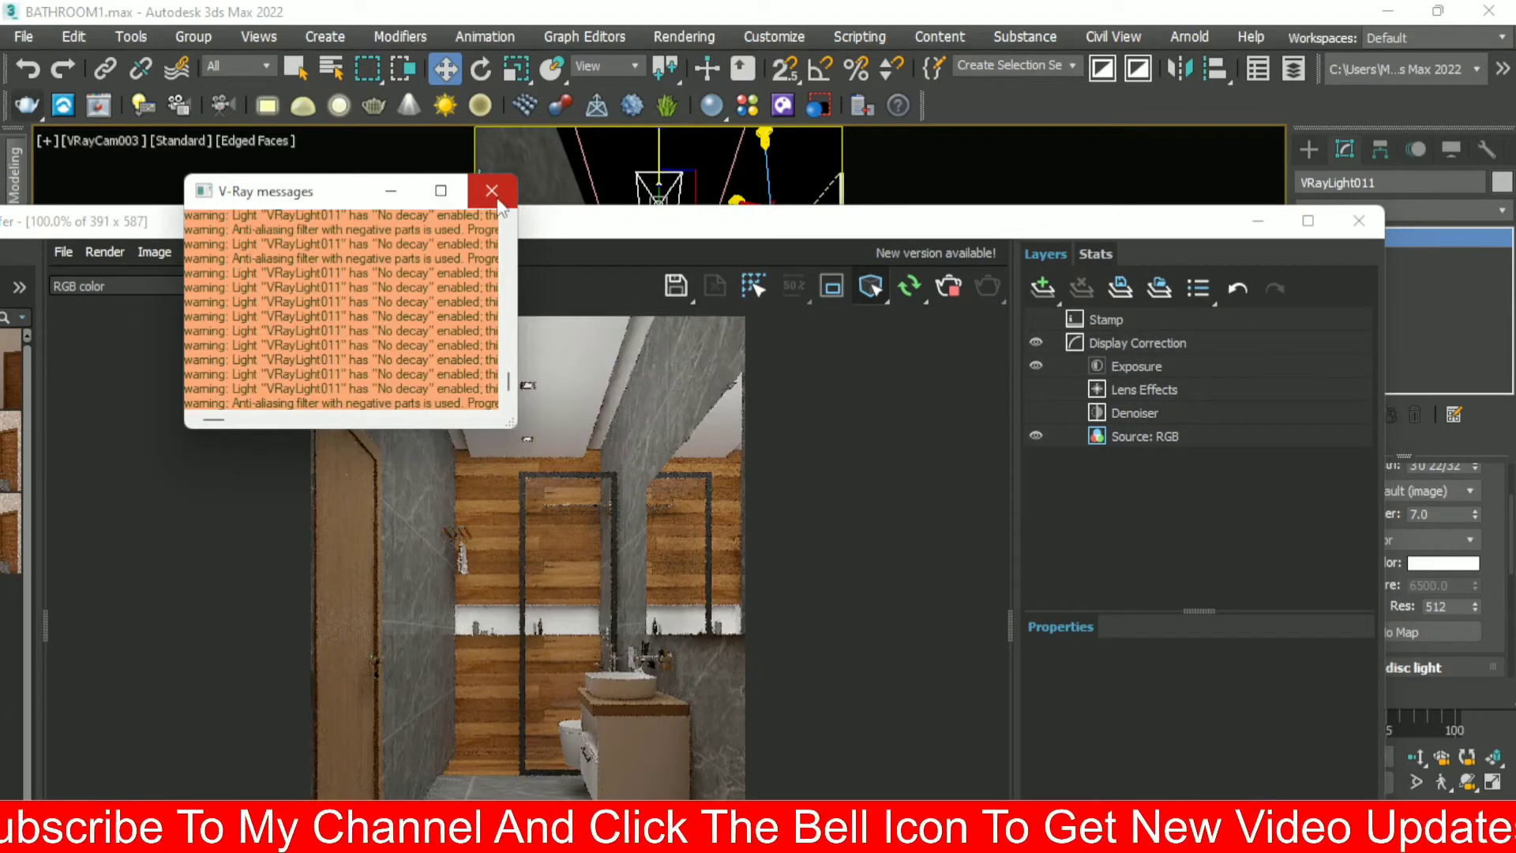
left_click(497, 199)
left_click_drag(666, 224, 658, 170)
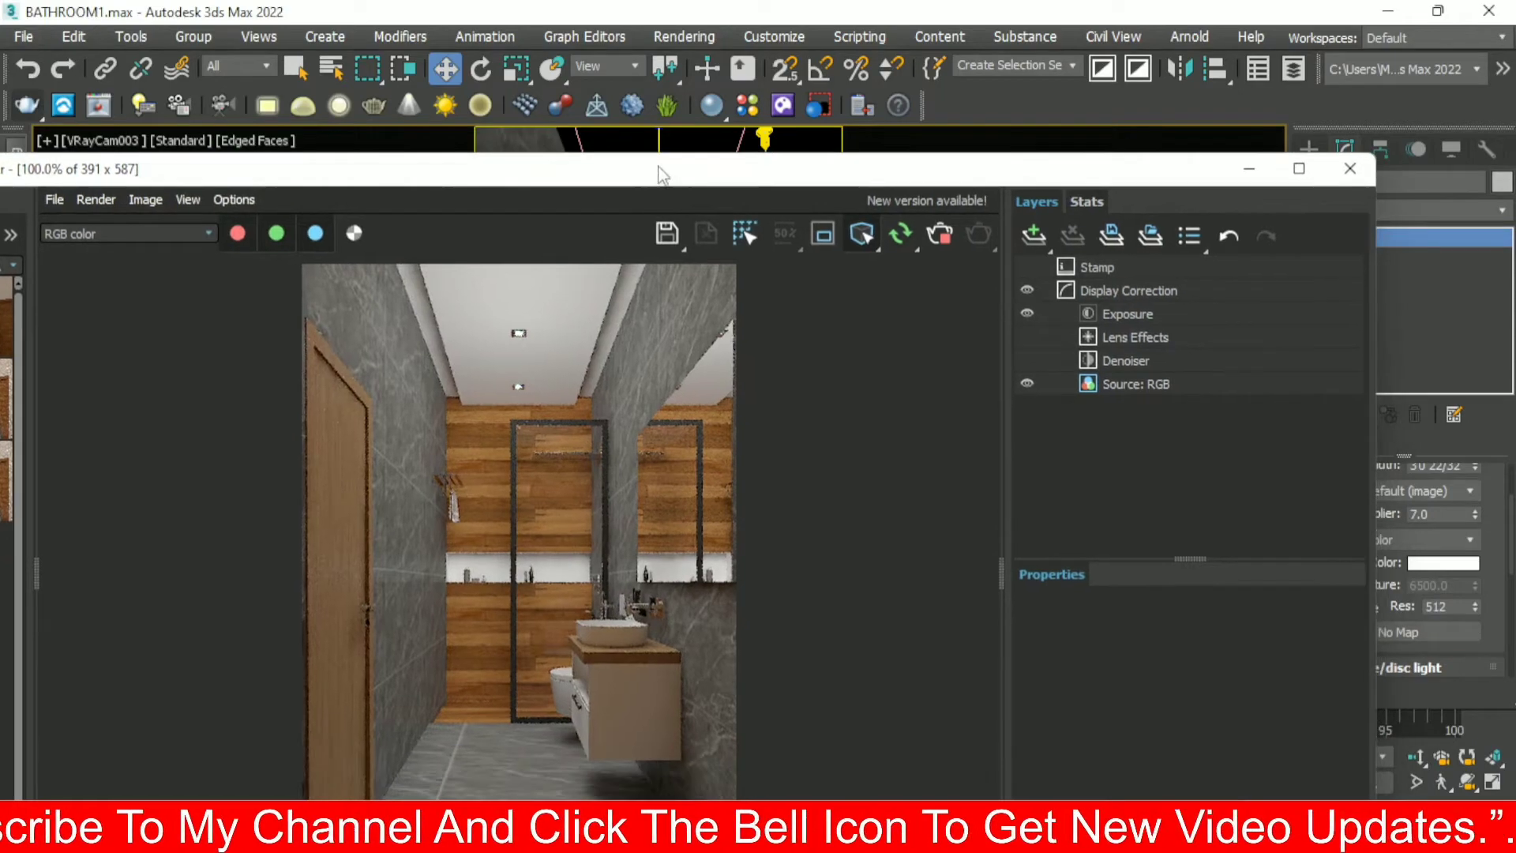
left_click(1301, 168)
scroll(684, 369, "up", 2)
middle_click_drag(727, 351, 718, 388)
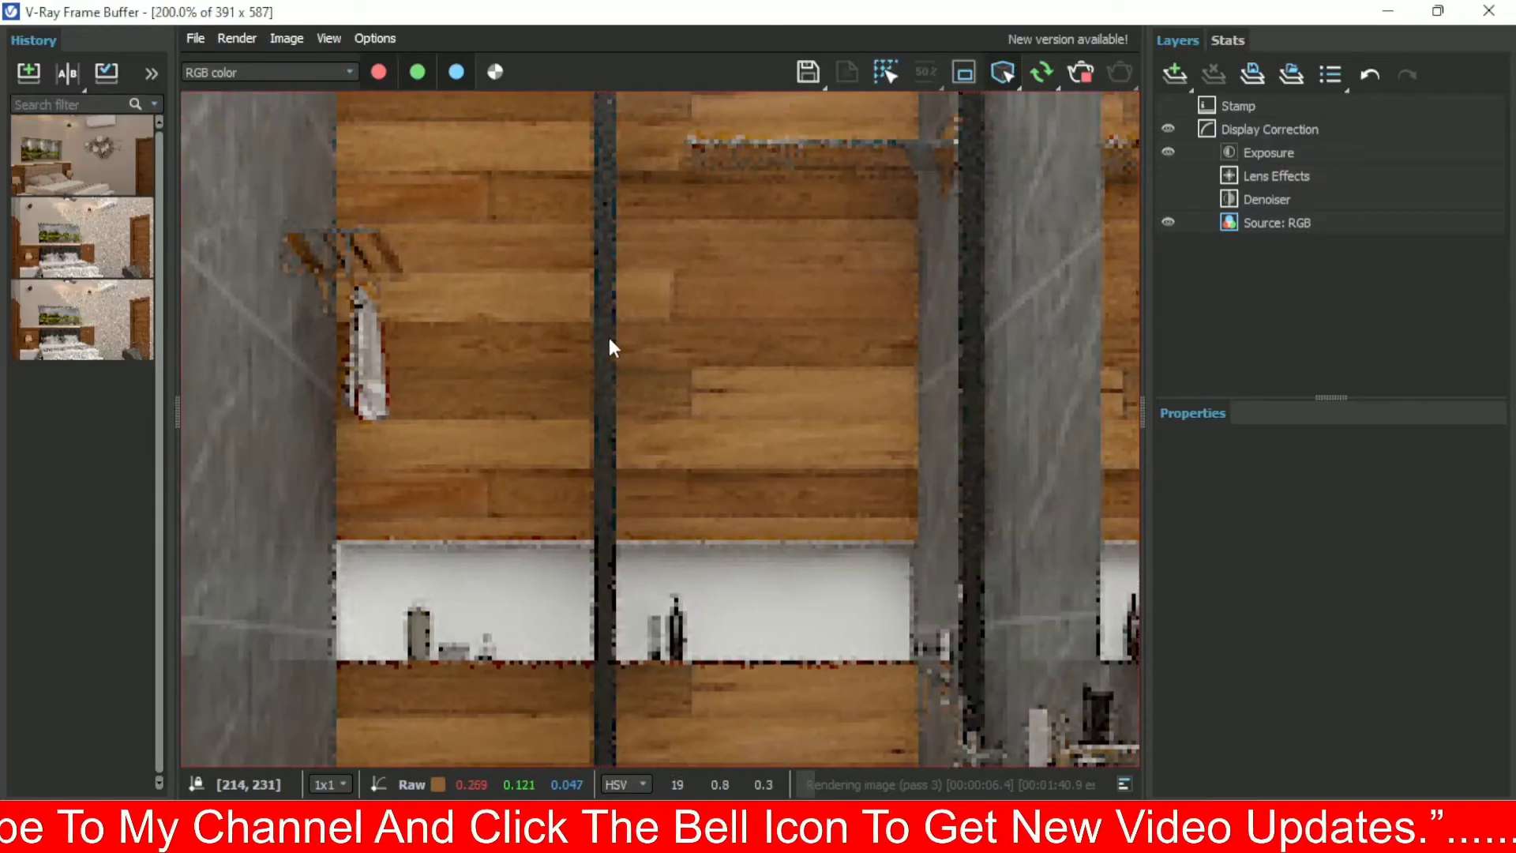
scroll(608, 337, "down", 2)
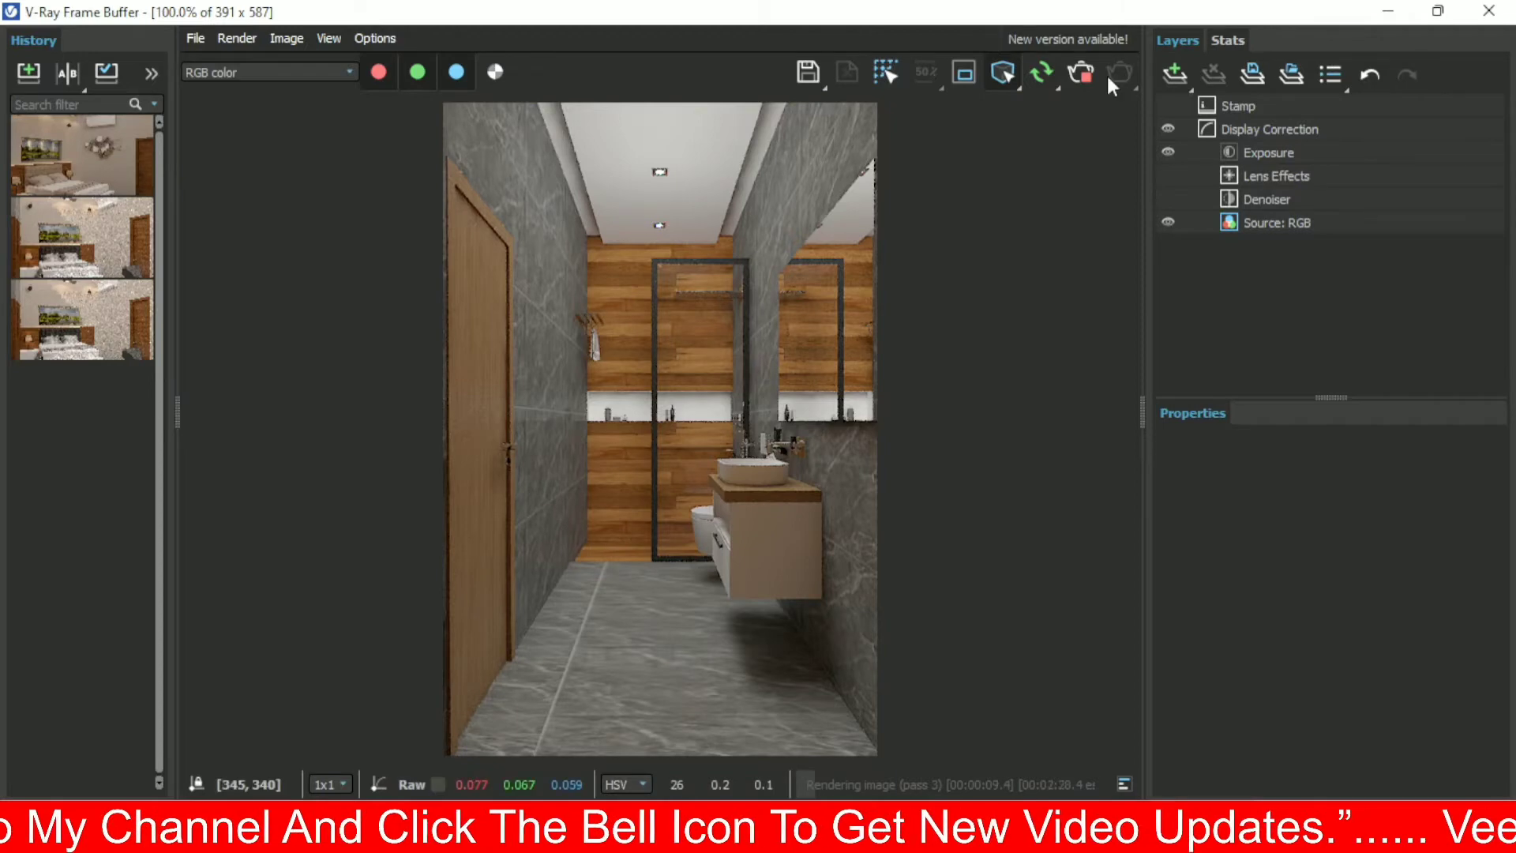
- Set the ceiling light's multiplier to 8 after trying 9, and dismiss the V-Ray messages
left_click_drag(967, 17, 734, 55)
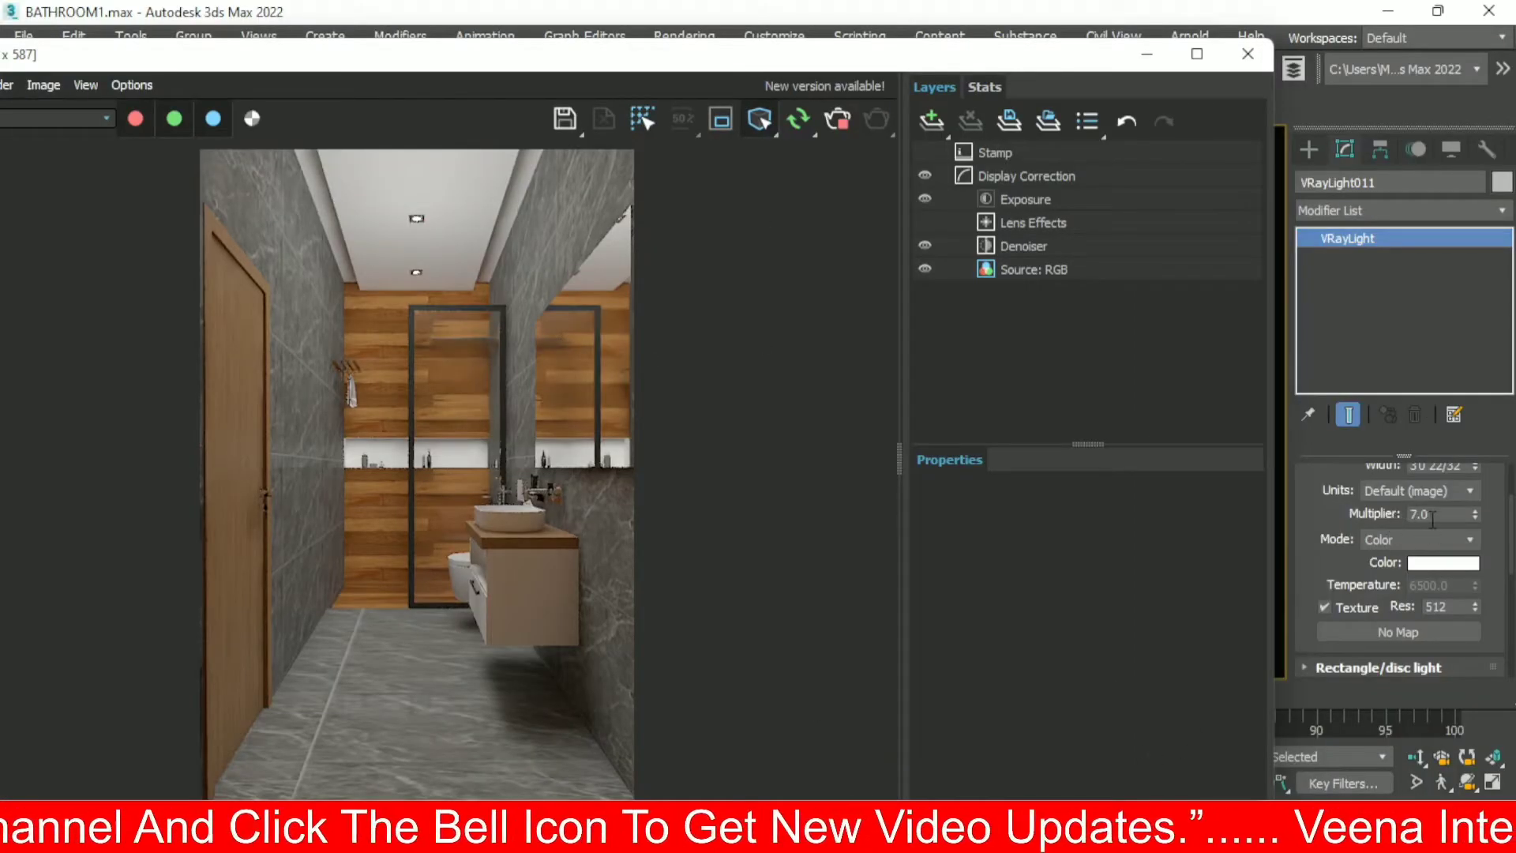
double_click(1432, 515)
type("9")
key("Return")
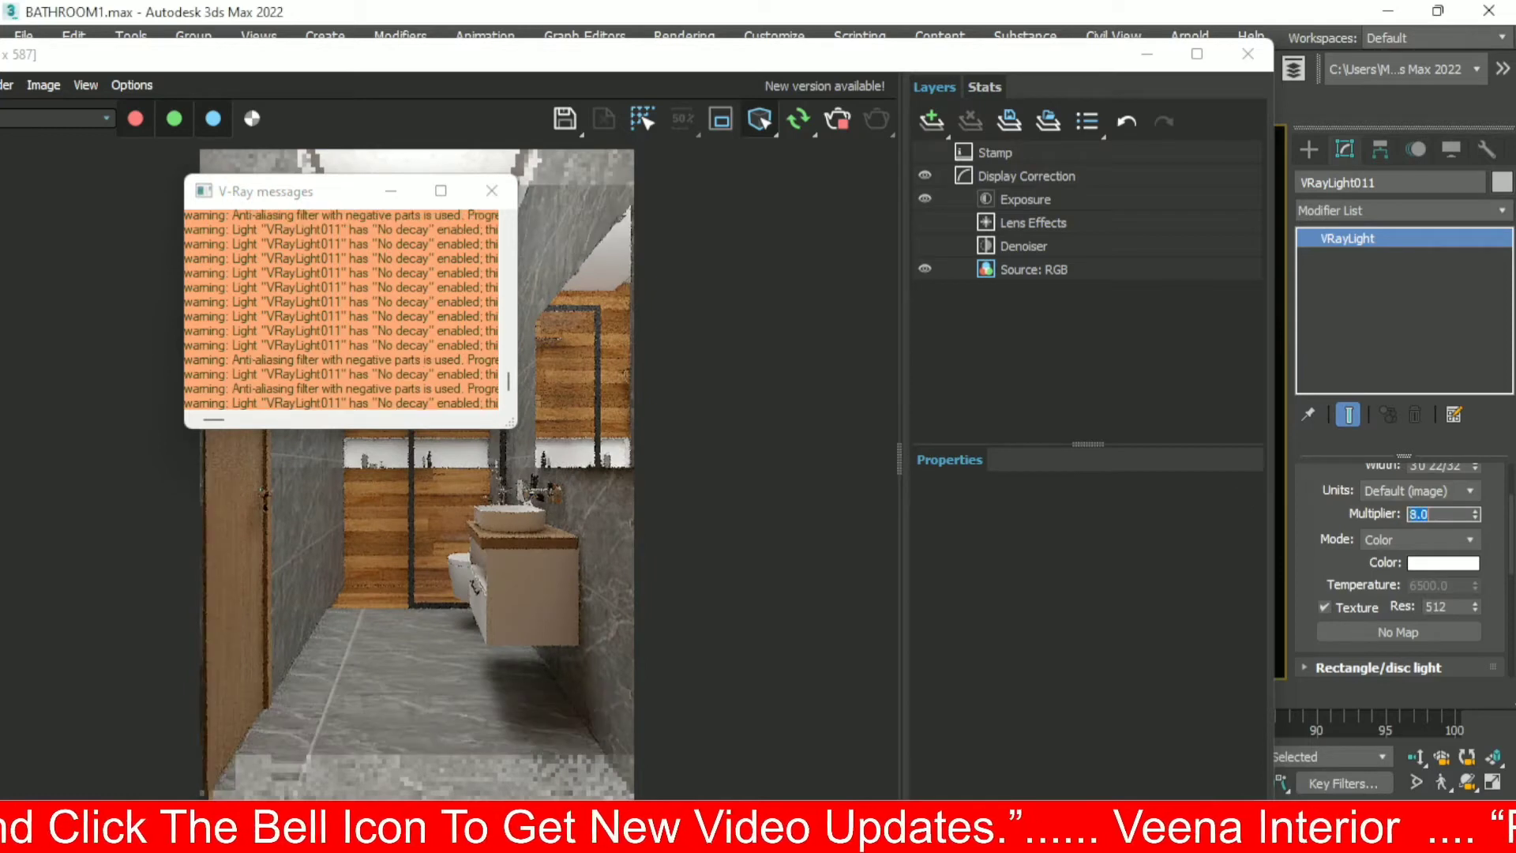
left_click(498, 203)
type("8")
key("Return")
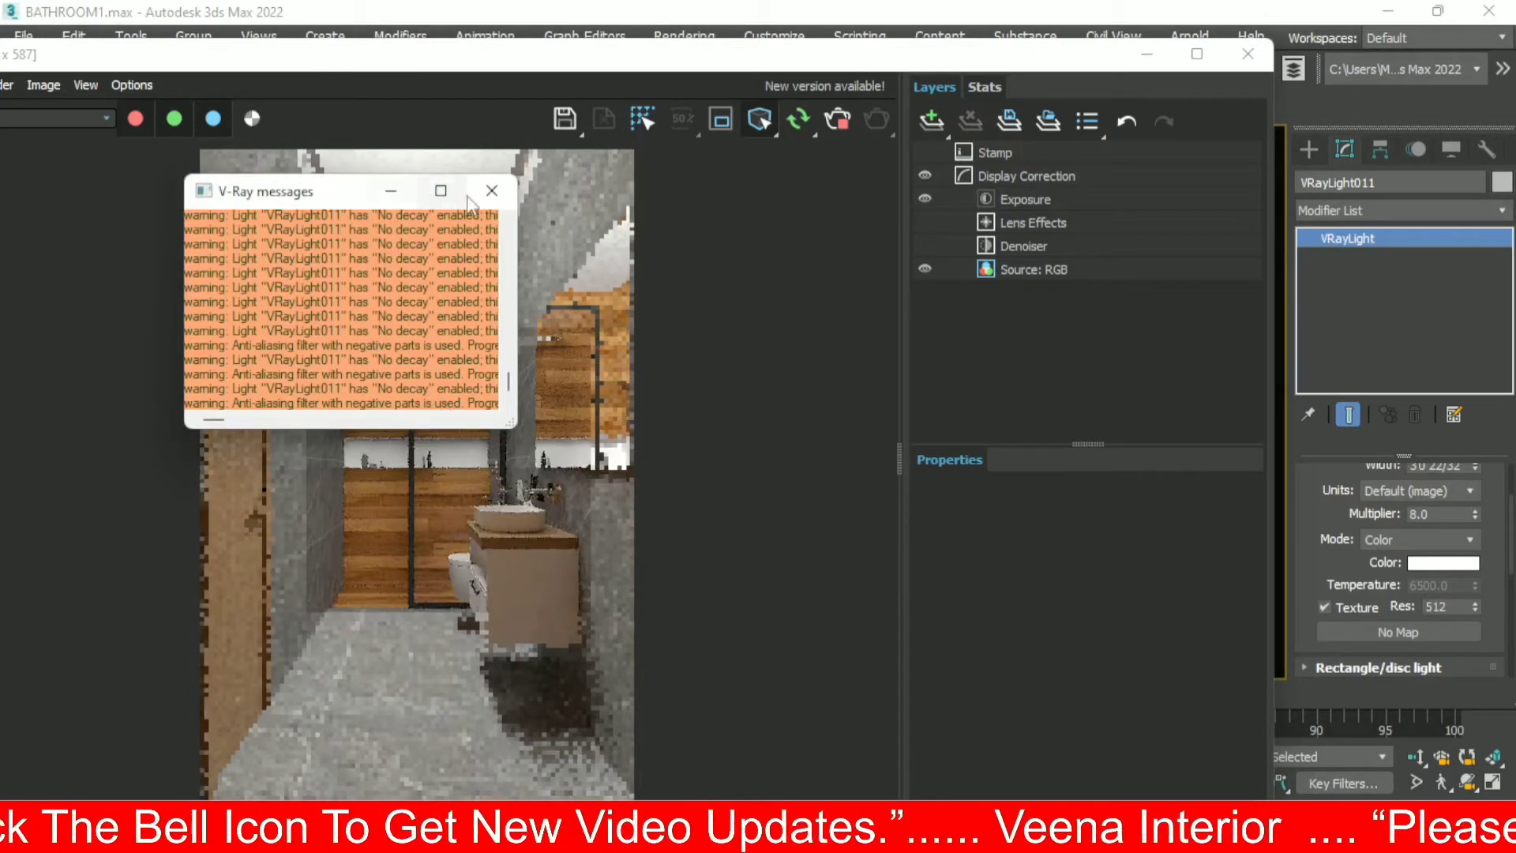
left_click(492, 194)
- Examine the ceiling, cove edges and wall lighting up close in the interactive render
scroll(390, 349, "up", 3)
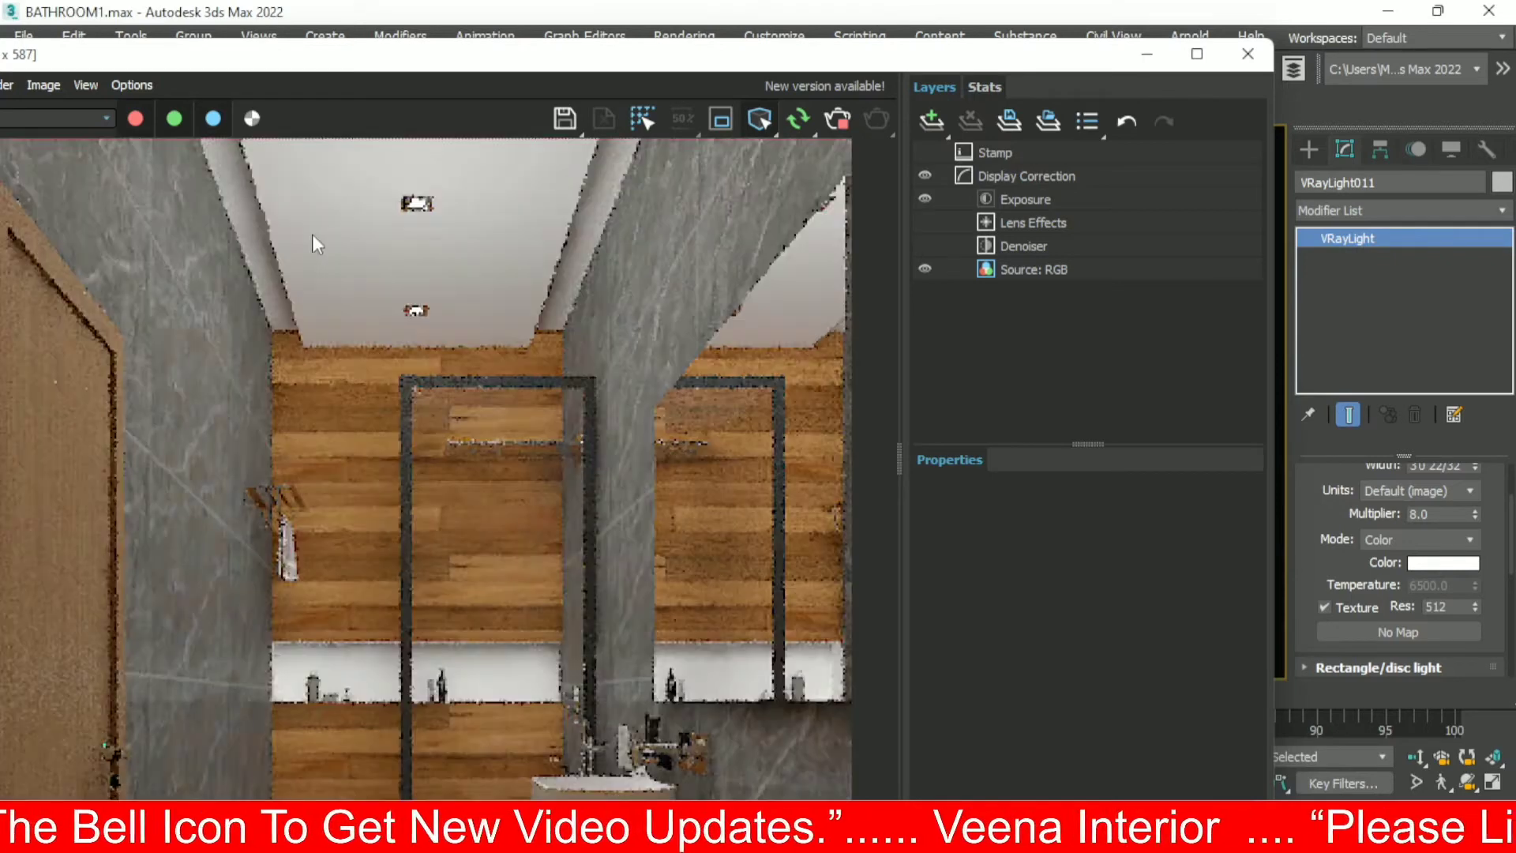
scroll(487, 393, "down", 4)
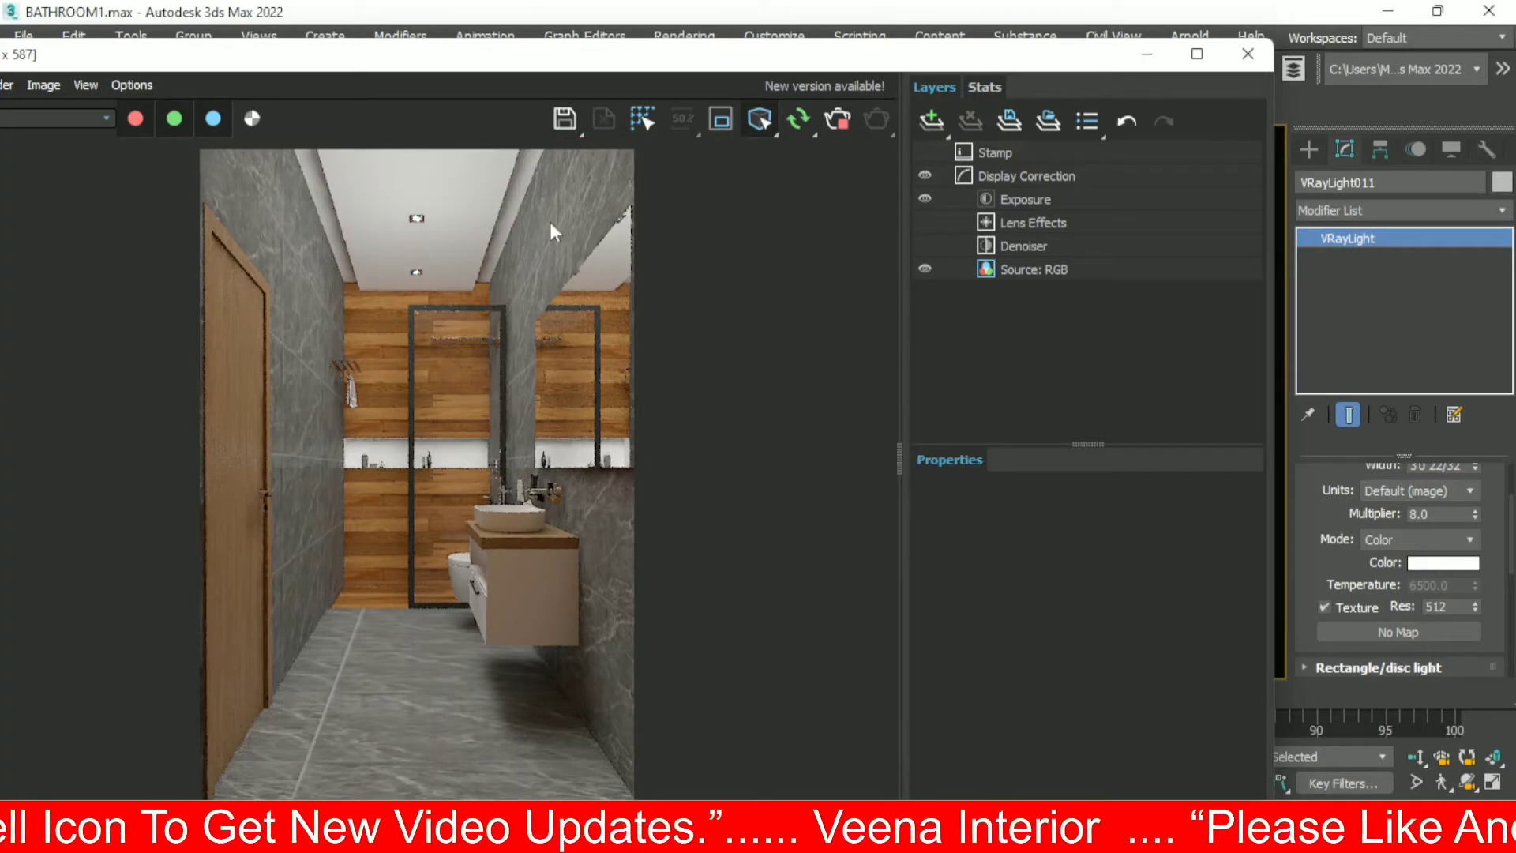
left_click_drag(612, 63, 729, 38)
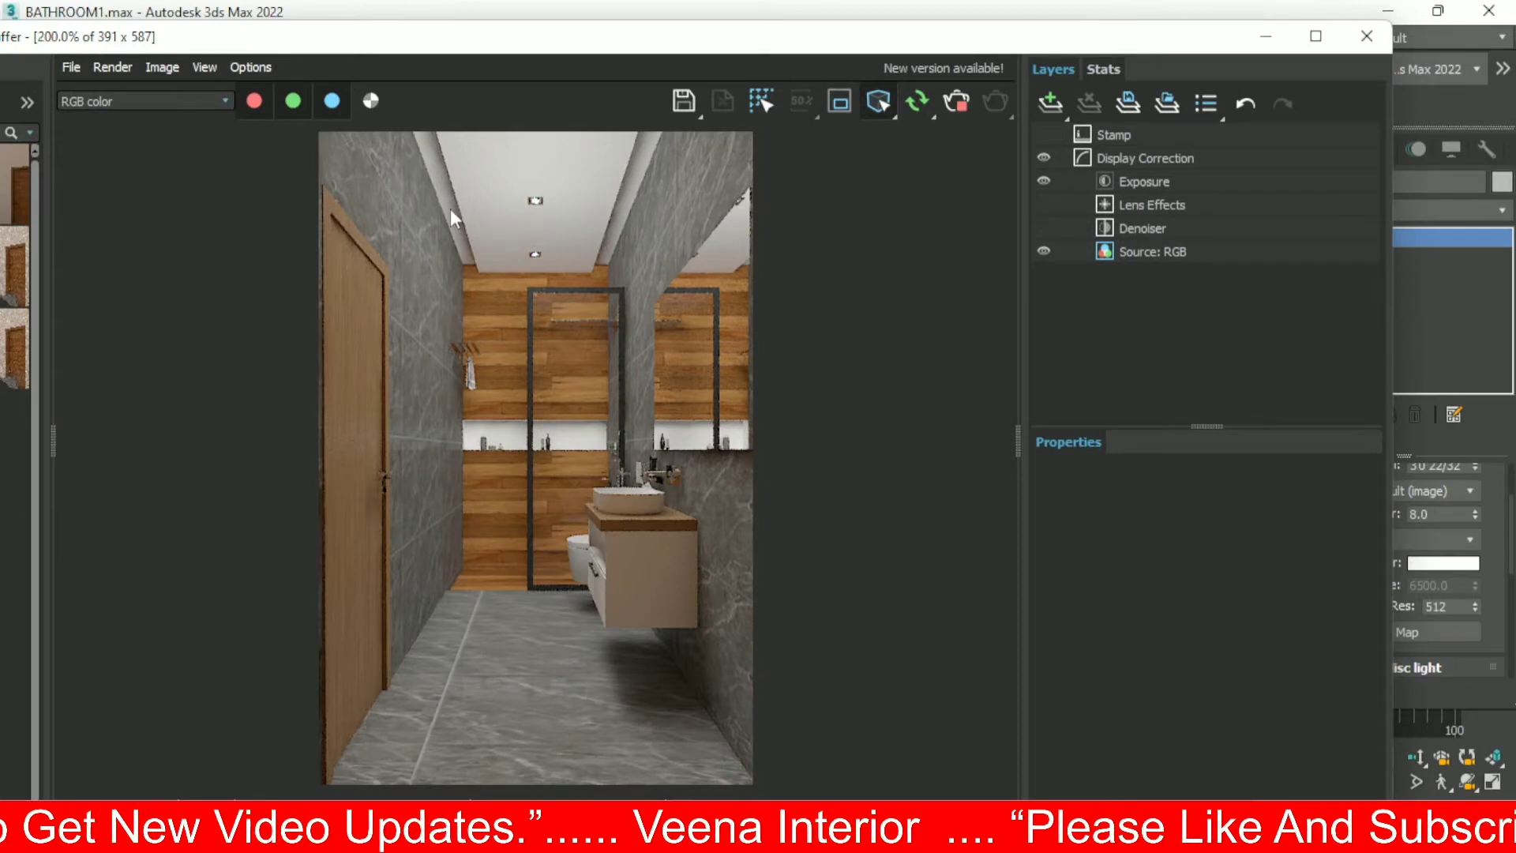
scroll(450, 208, "up", 2)
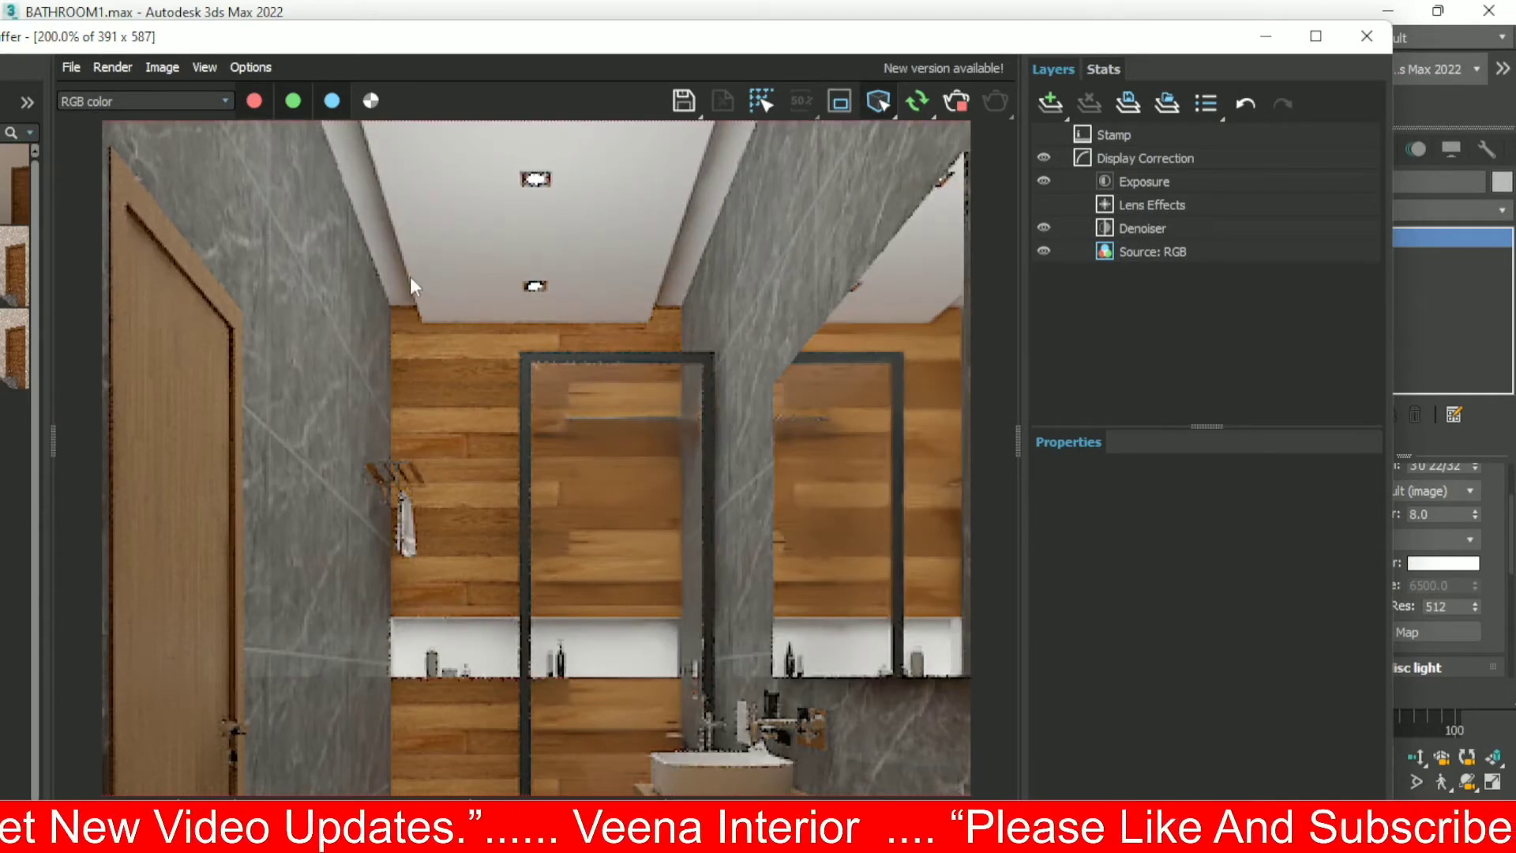
middle_click_drag(642, 361, 642, 235)
middle_click_drag(701, 402, 697, 488)
scroll(695, 370, "down", 1)
- Close the render frame buffer to uncover the bathroom camera viewport
left_click_drag(980, 49, 898, 454)
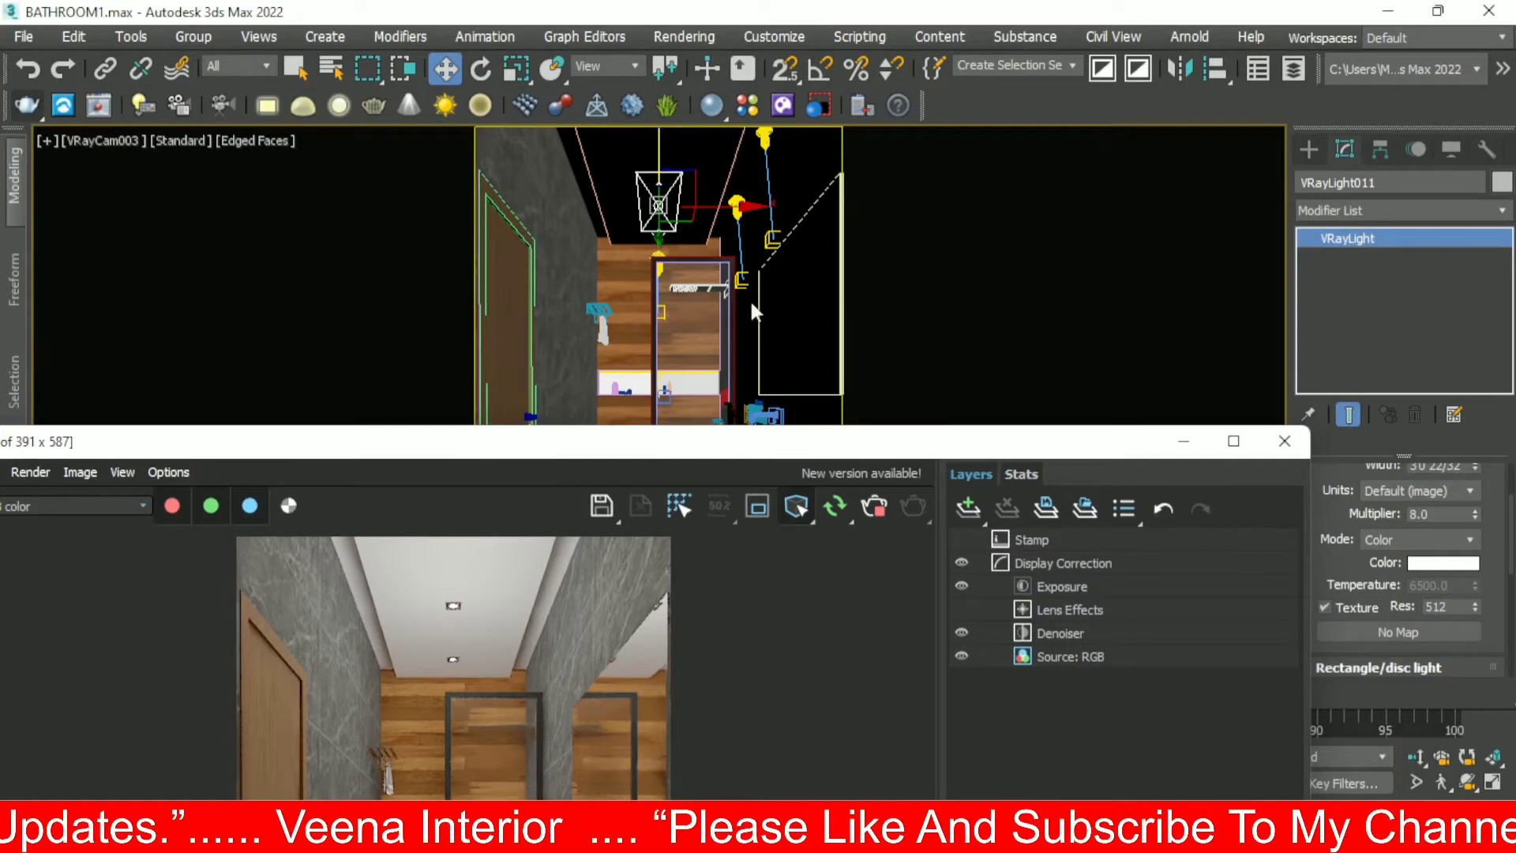
left_click_drag(731, 454, 752, 303)
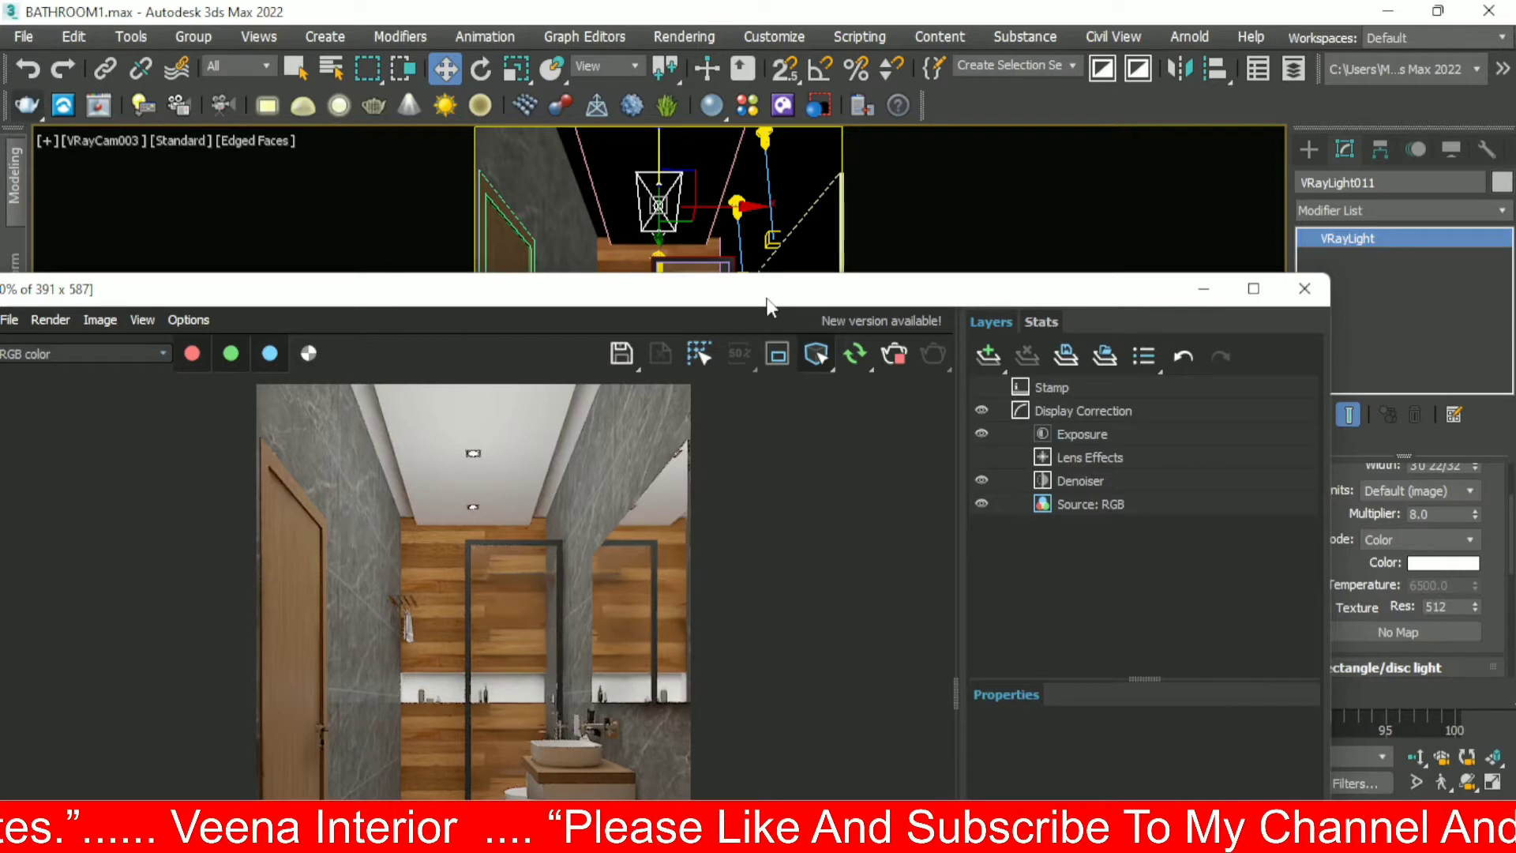
left_click_drag(766, 304, 778, 497)
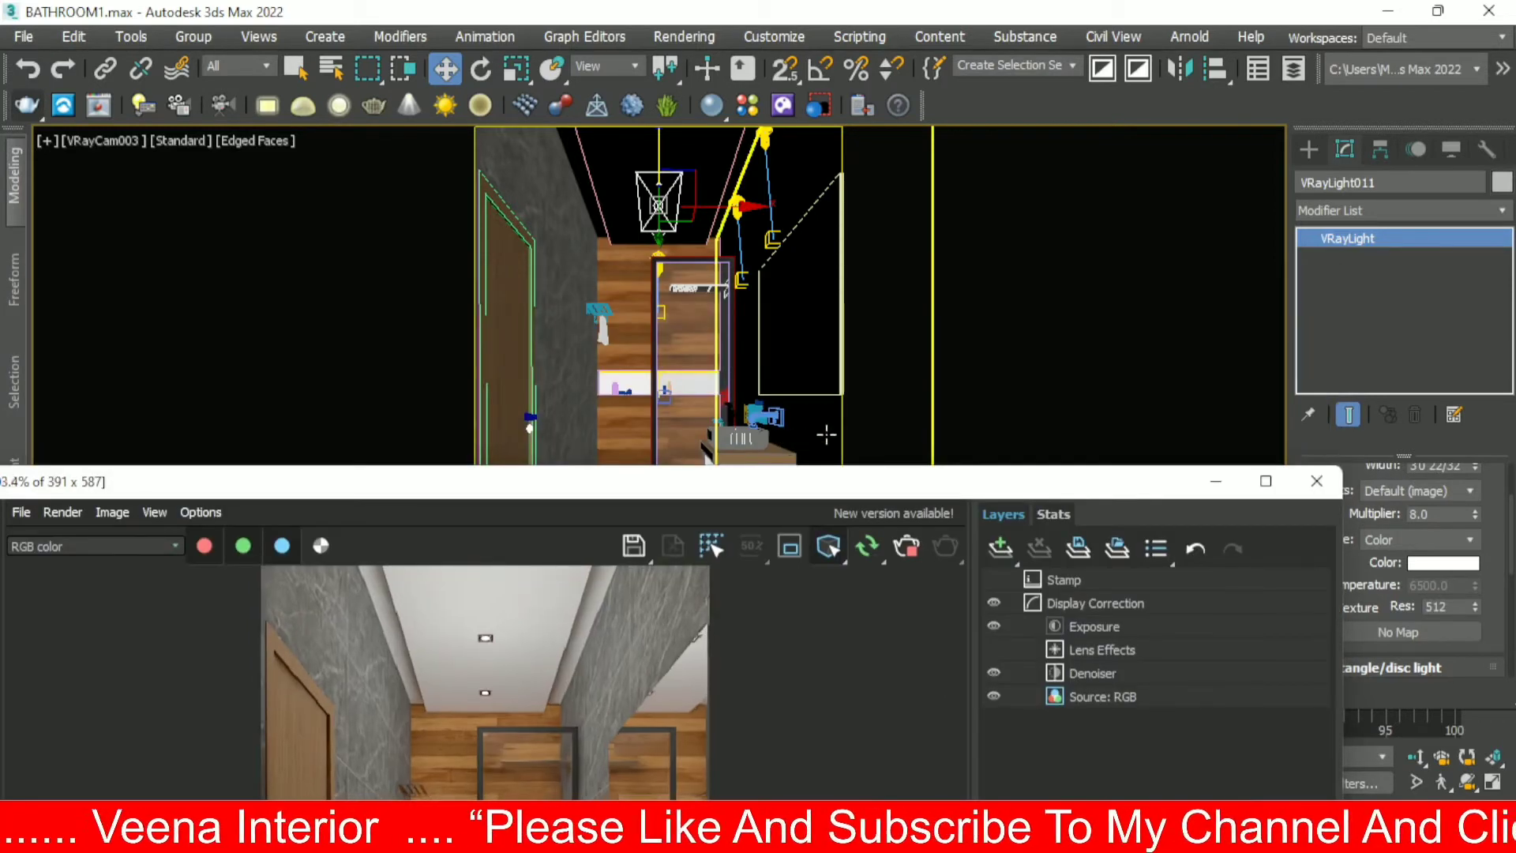
left_click(1316, 481)
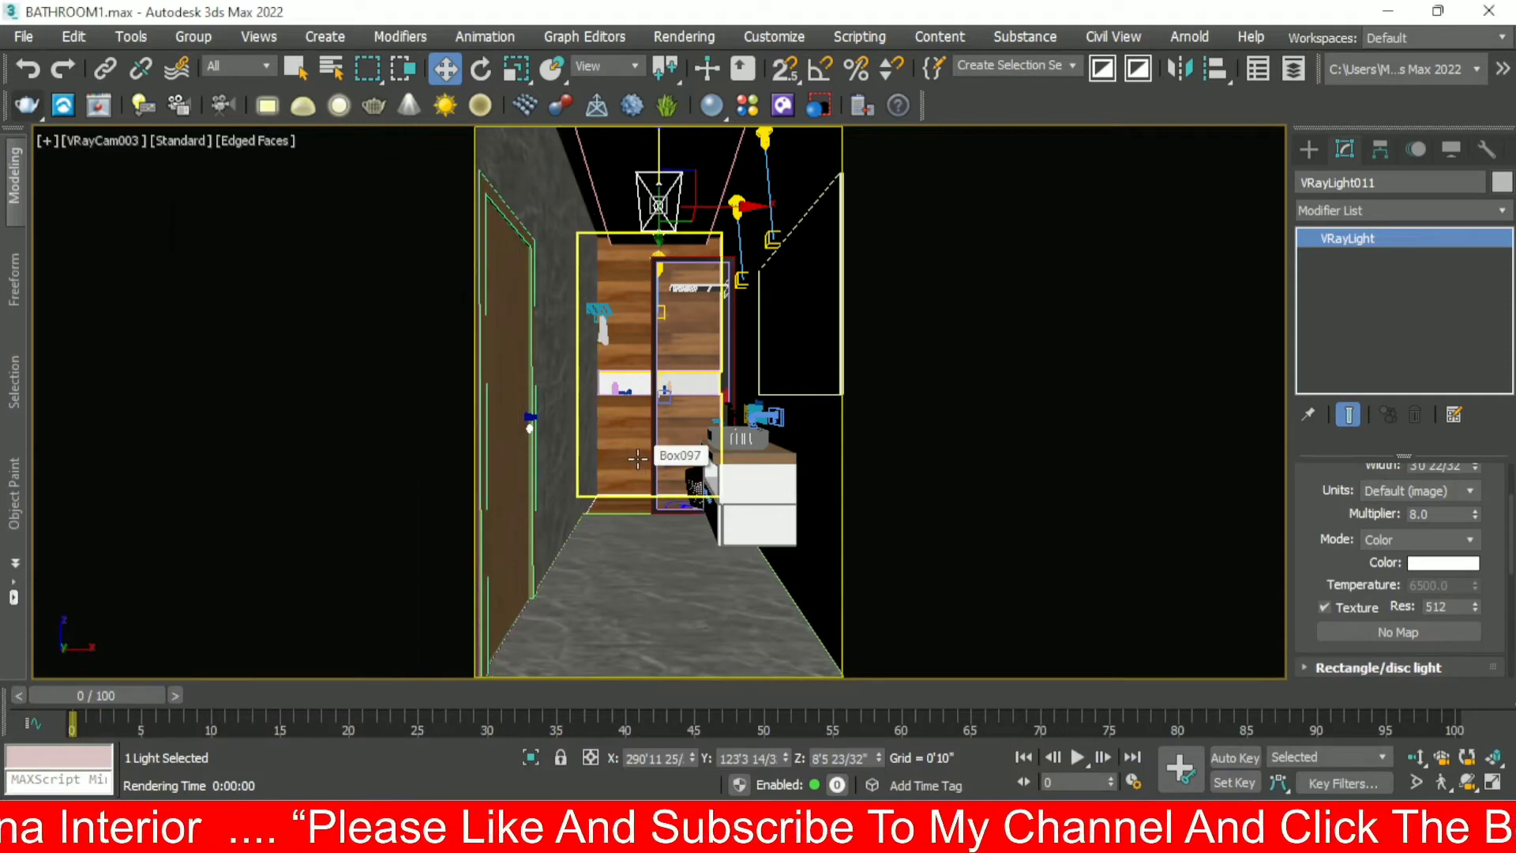
- Show the false ceiling in the front wireframe view and select the warm light above its cove ledge
key("f")
scroll(647, 448, "down", 1)
key("F3")
scroll(647, 449, "down", 3)
middle_click_drag(648, 361, 649, 499)
scroll(558, 338, "up", 5)
left_click(602, 371)
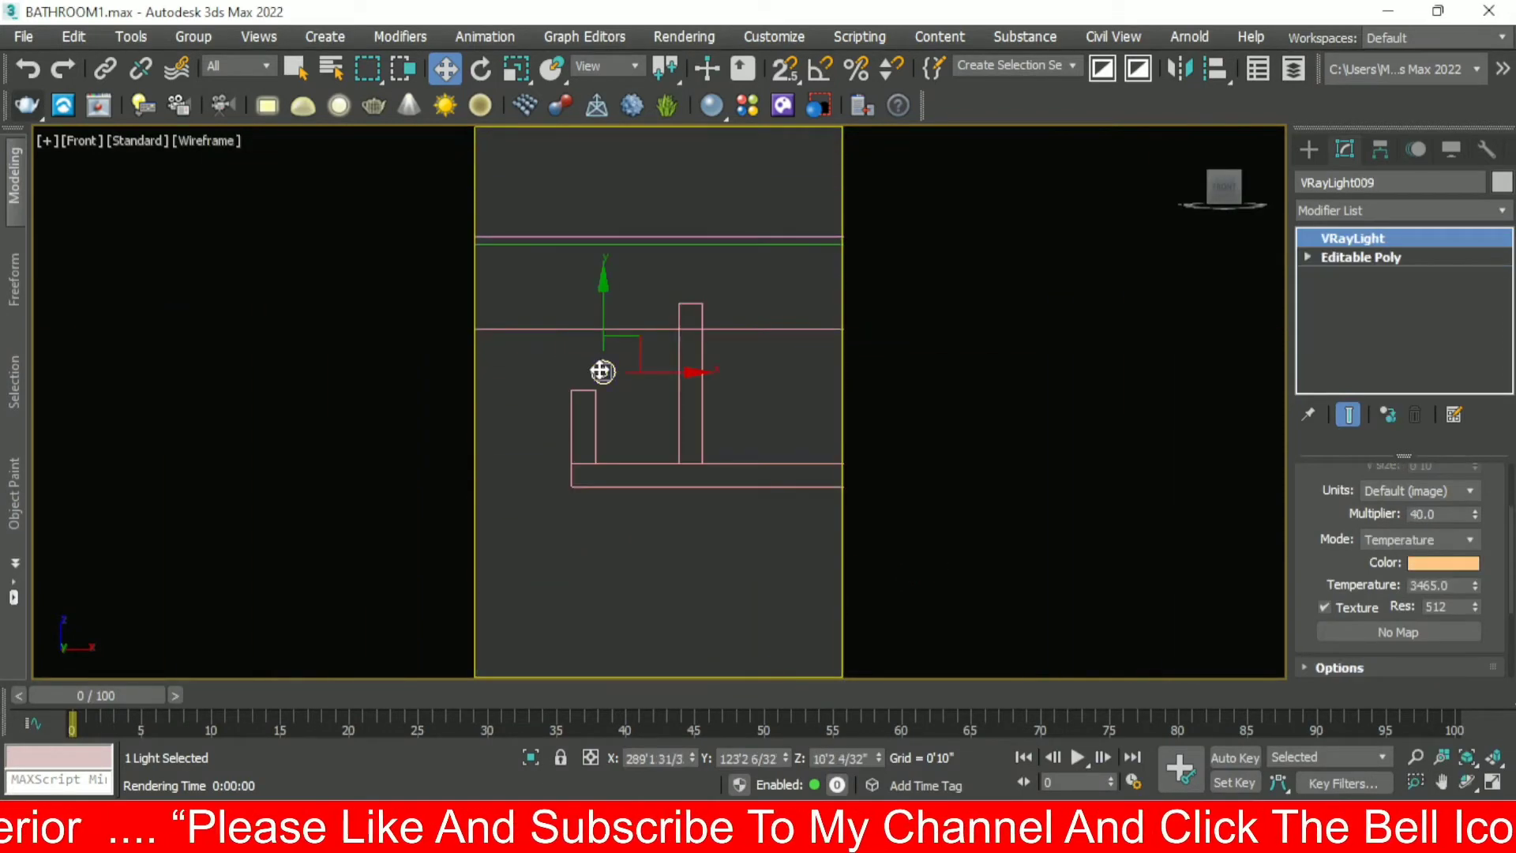
- Set the multiplier of the selected warm cove light to 80
scroll(601, 372, "up", 2)
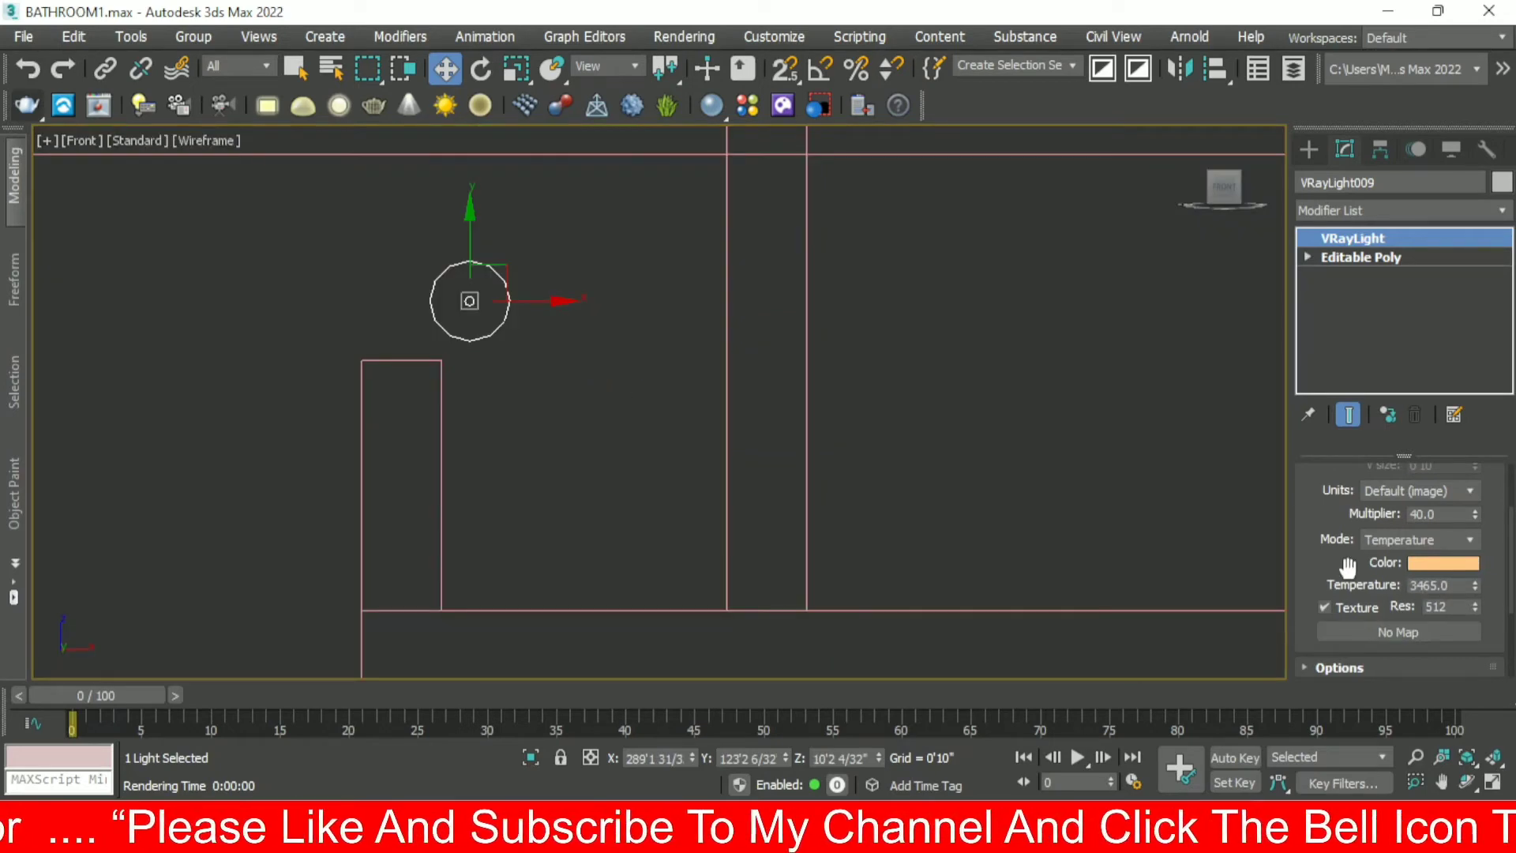
scroll(1435, 600, "up", 1)
double_click(1451, 550)
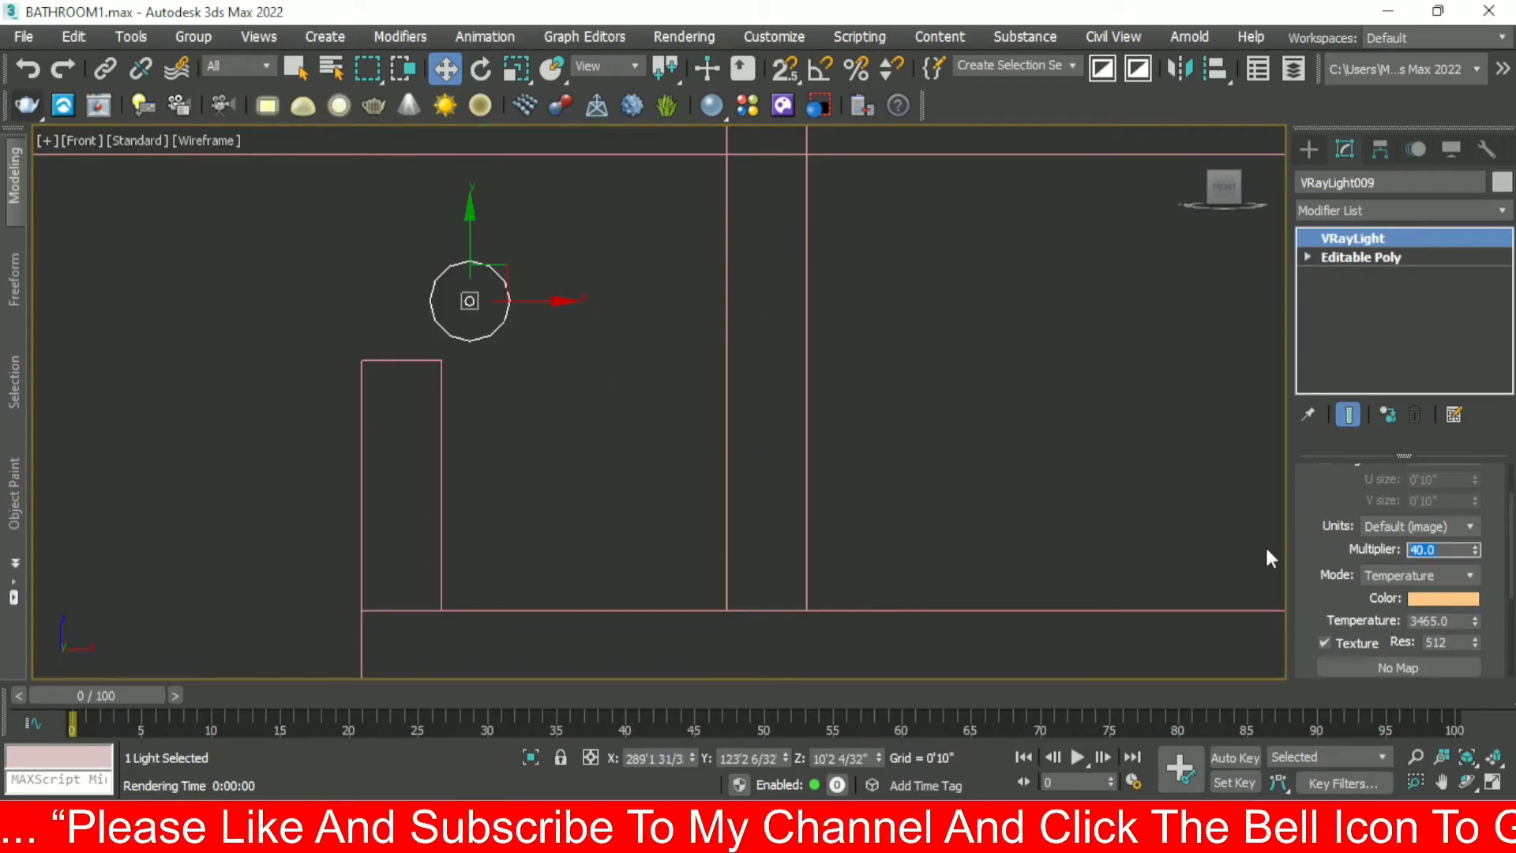
type("80")
- Select the matching warm light above the cove ledge at the opposite end of the false ceiling and check its multiplier
middle_click_drag(720, 486, 361, 376)
scroll(361, 376, "down", 6)
middle_click_drag(567, 383, 521, 381)
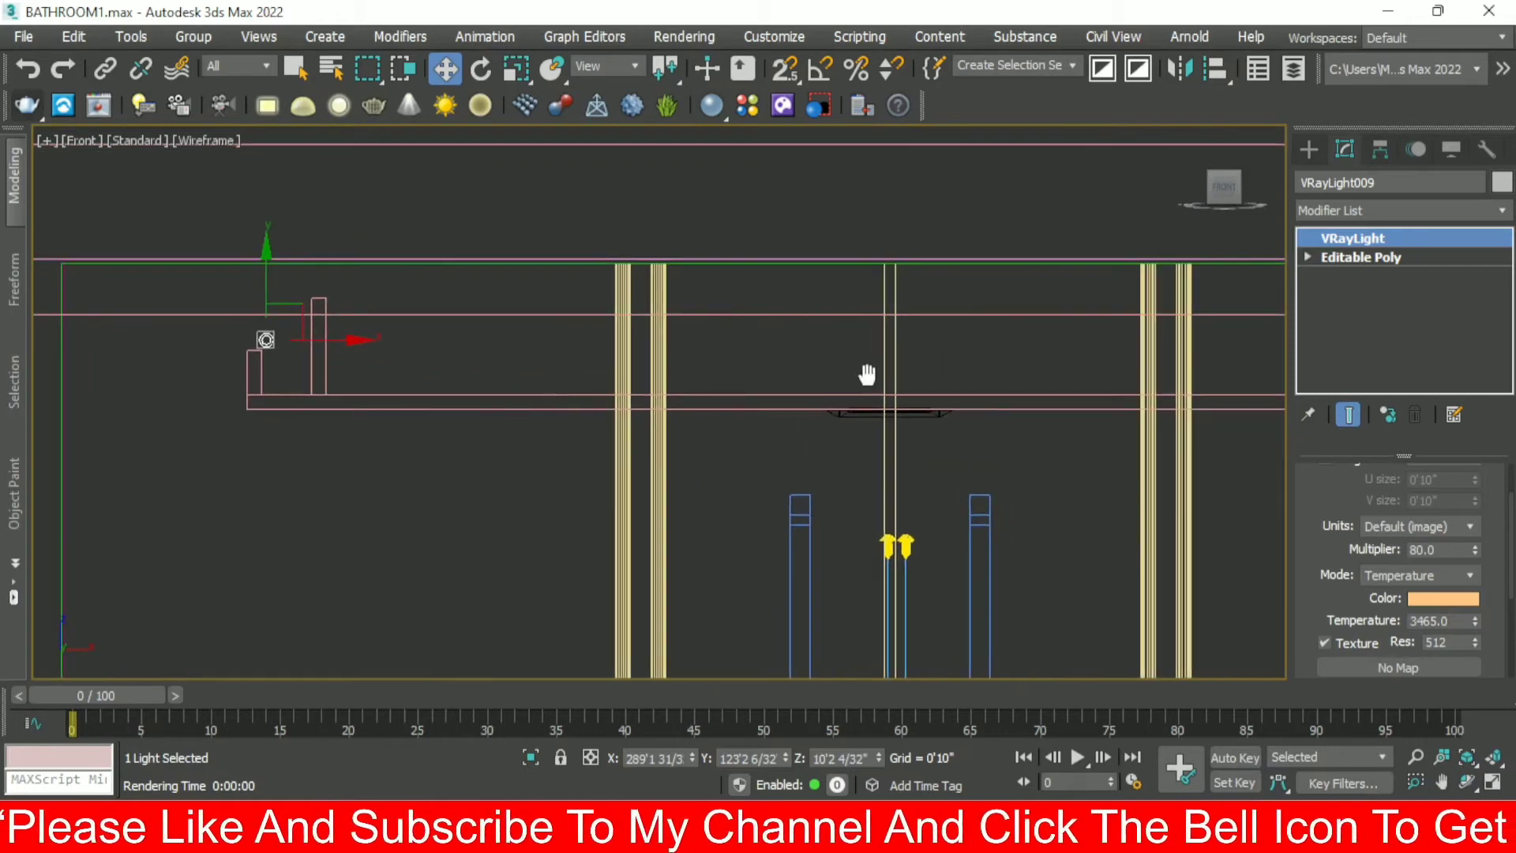
middle_click_drag(867, 375, 502, 403)
scroll(502, 403, "down", 4)
scroll(822, 378, "up", 7)
left_click(837, 417)
middle_click_drag(885, 416, 729, 348)
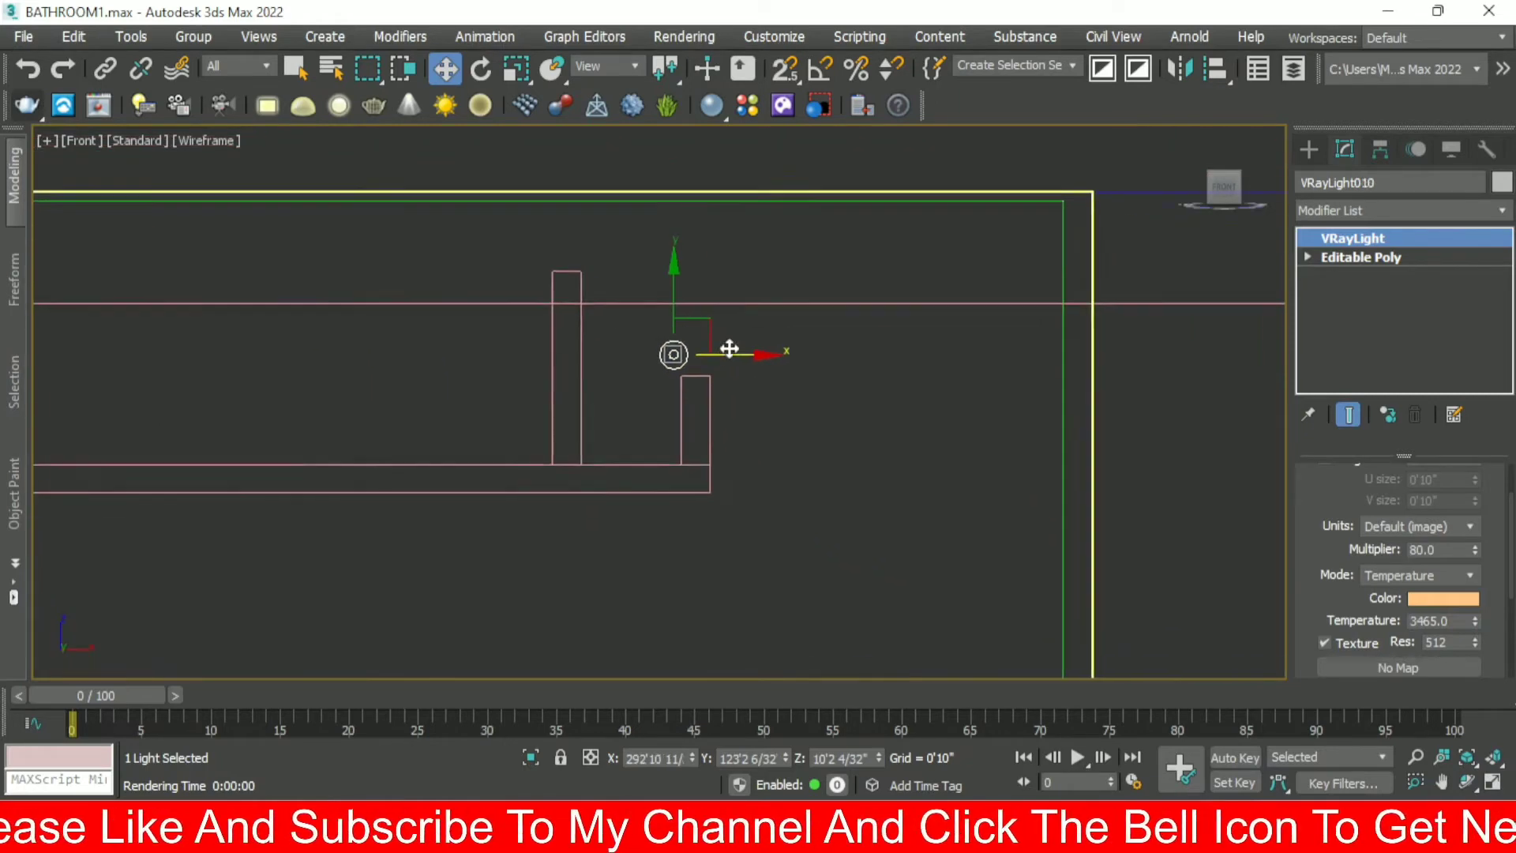
- Select the photometric spotlight beside the side wall, beyond the cove ledge, and set its intensity to 60000 lm
scroll(773, 387, "down", 3)
left_click(831, 563)
scroll(833, 552, "down", 2)
middle_click_drag(835, 541, 745, 376)
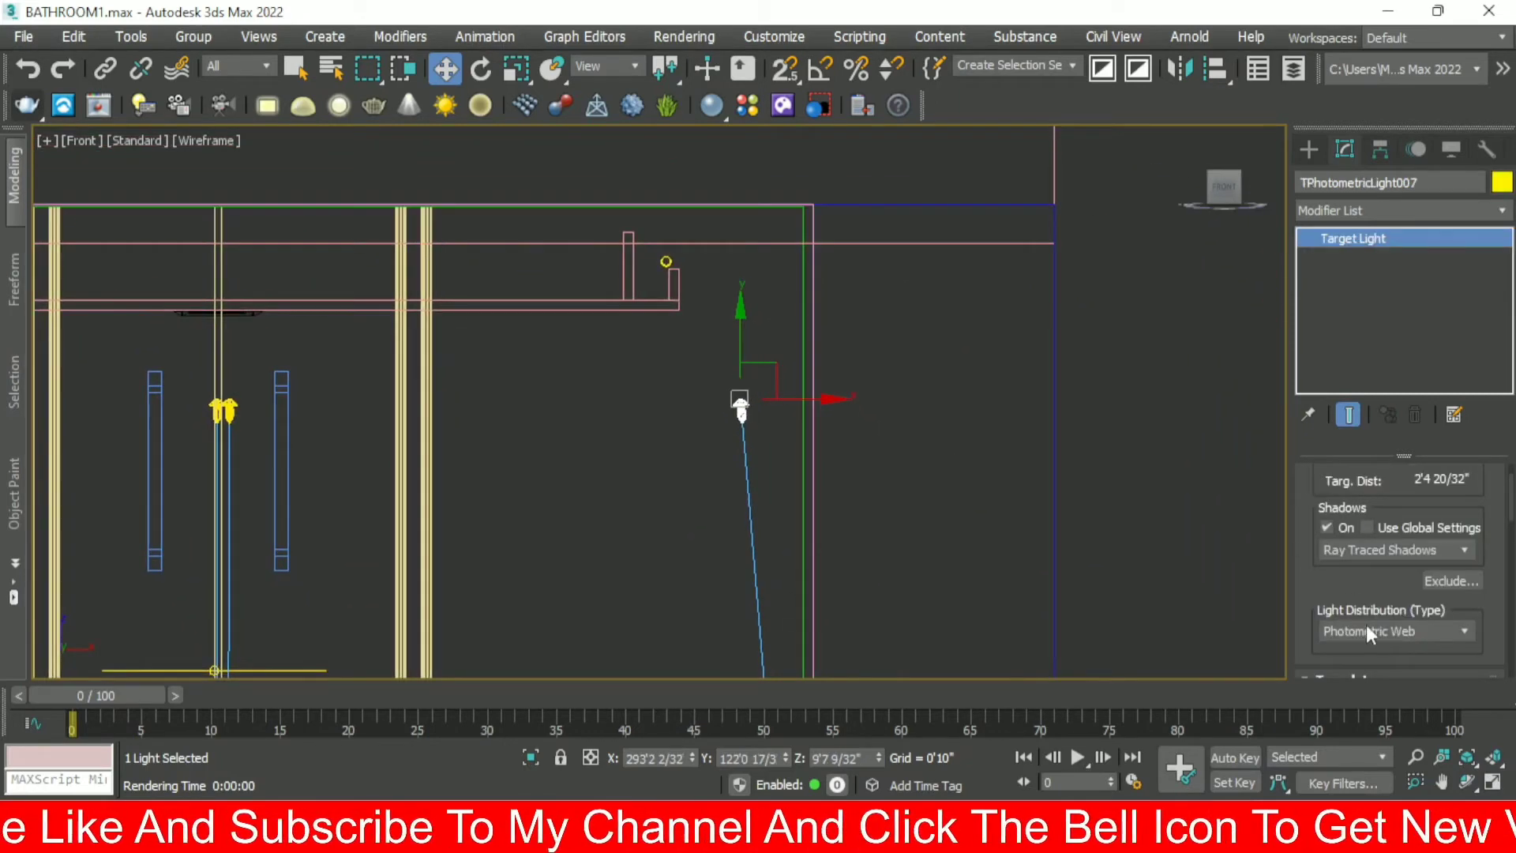
left_click_drag(1374, 581, 1415, 363)
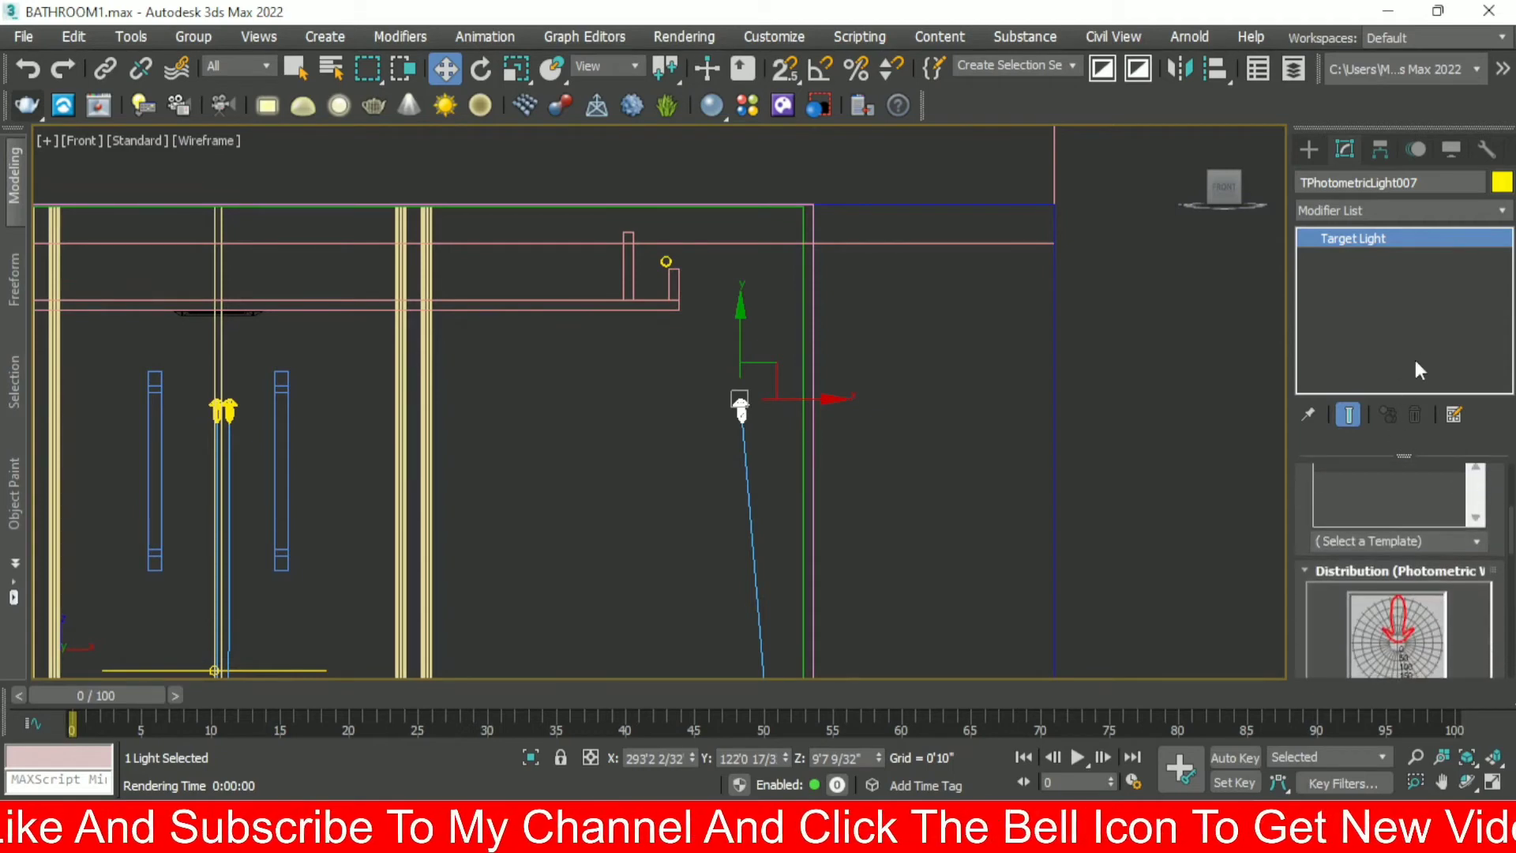
scroll(1307, 613, "down", 3)
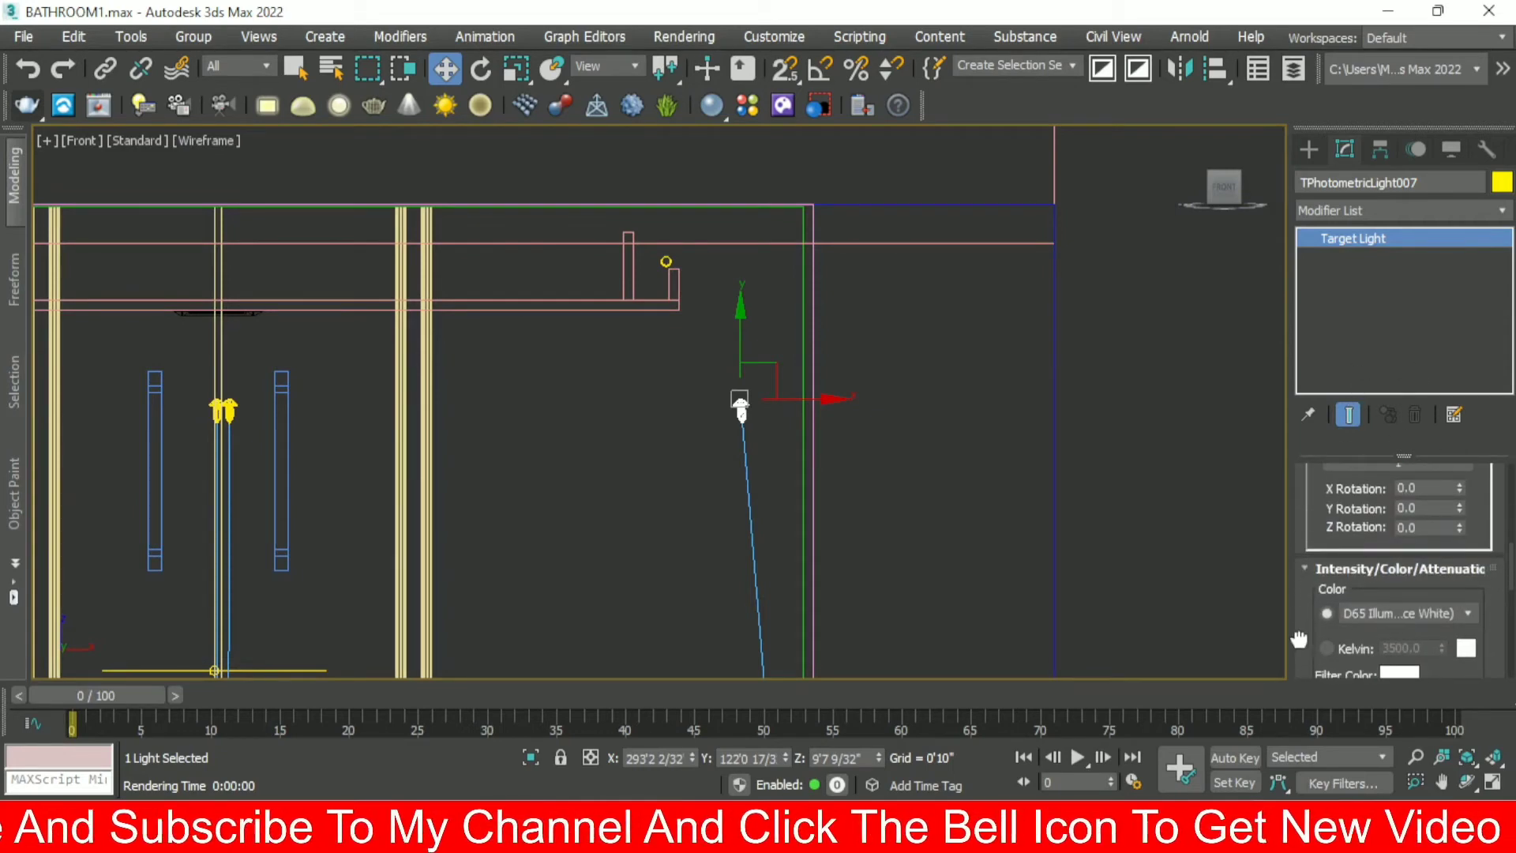
left_click_drag(1298, 638, 1320, 486)
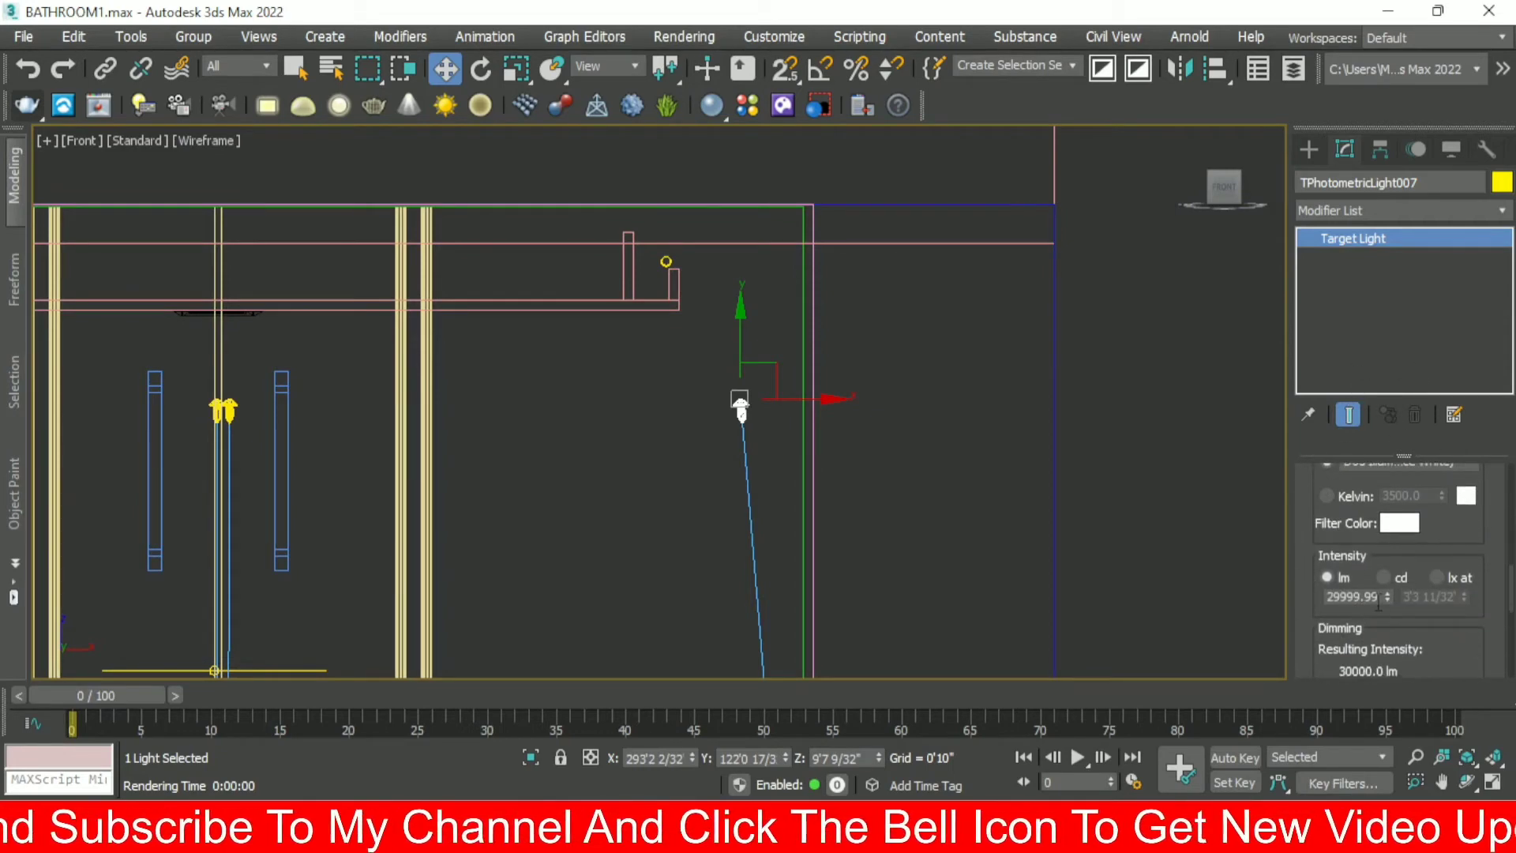
left_click(1340, 597)
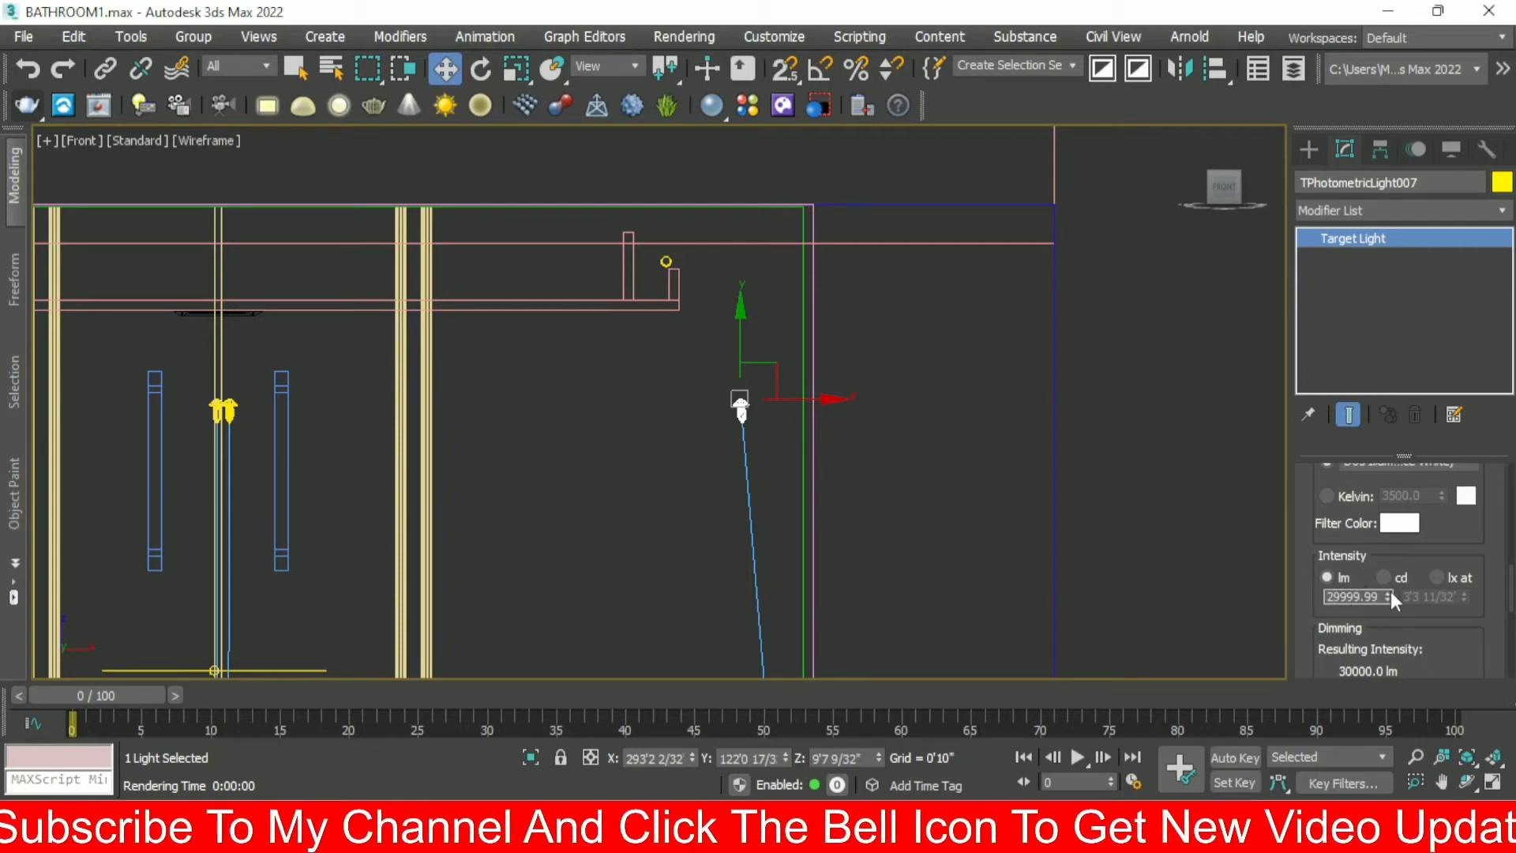
type("60000")
key("Return")
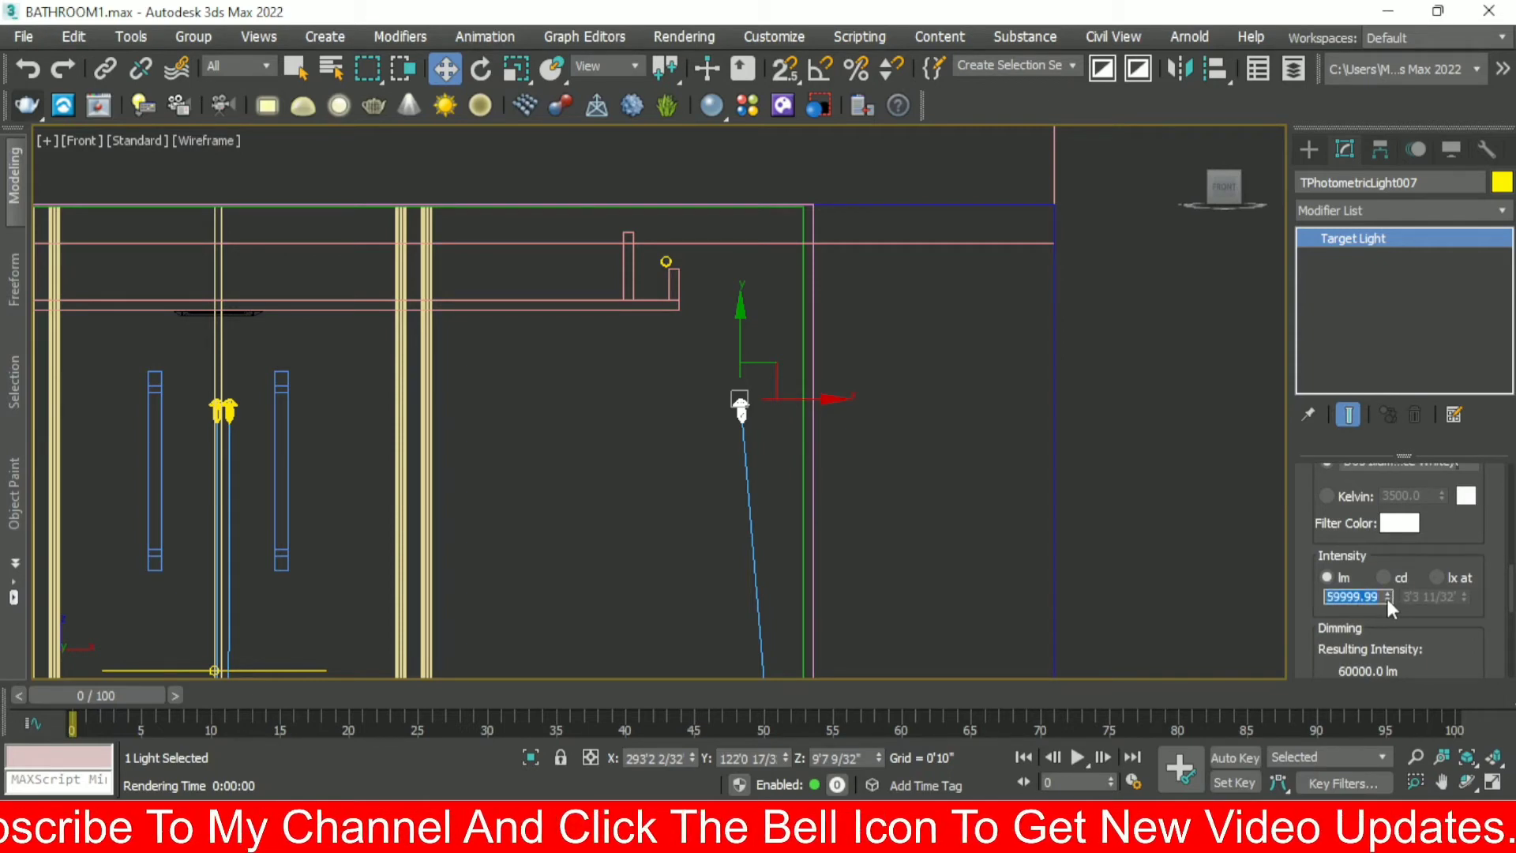
- Switch the front viewport to the VRayCam003 camera view
scroll(762, 475, "down", 2)
key("c")
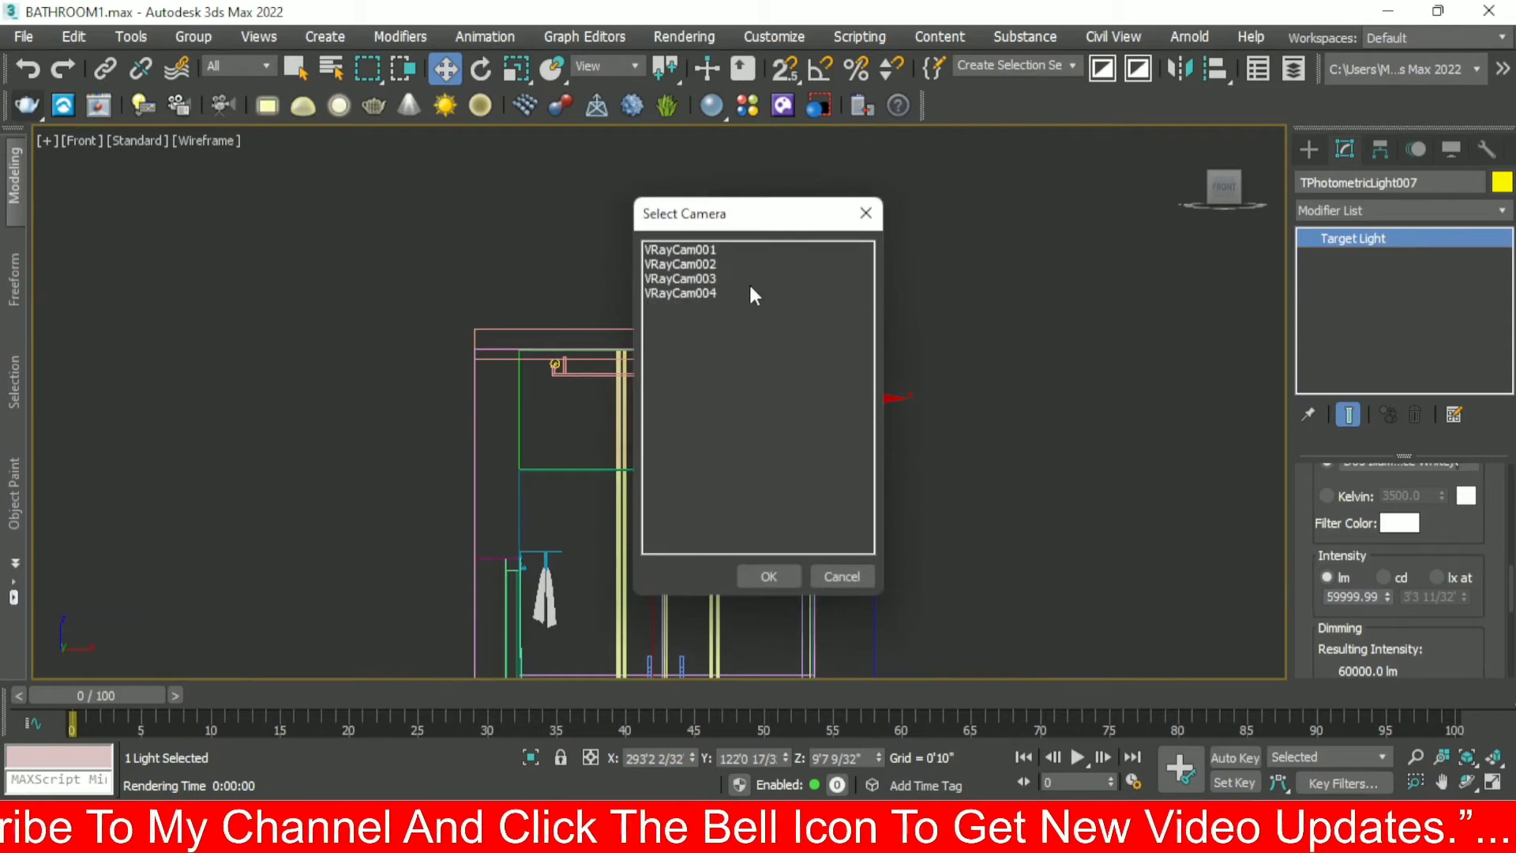
double_click(750, 290)
key("c")
double_click(736, 282)
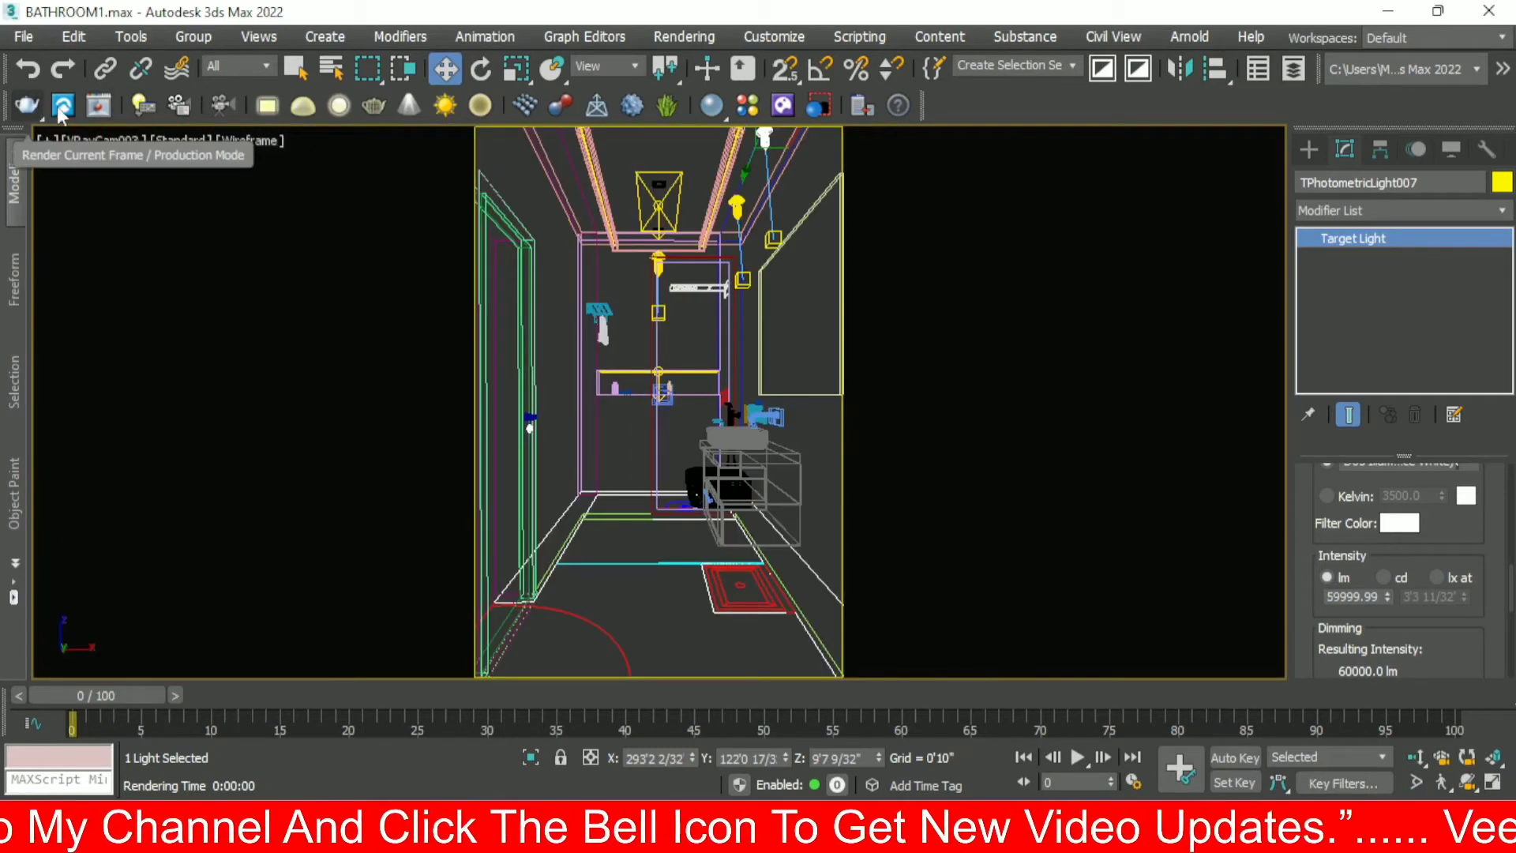
- Start interactive rendering of the camera view in the frame buffer and dismiss the V-Ray messages
left_click(98, 105)
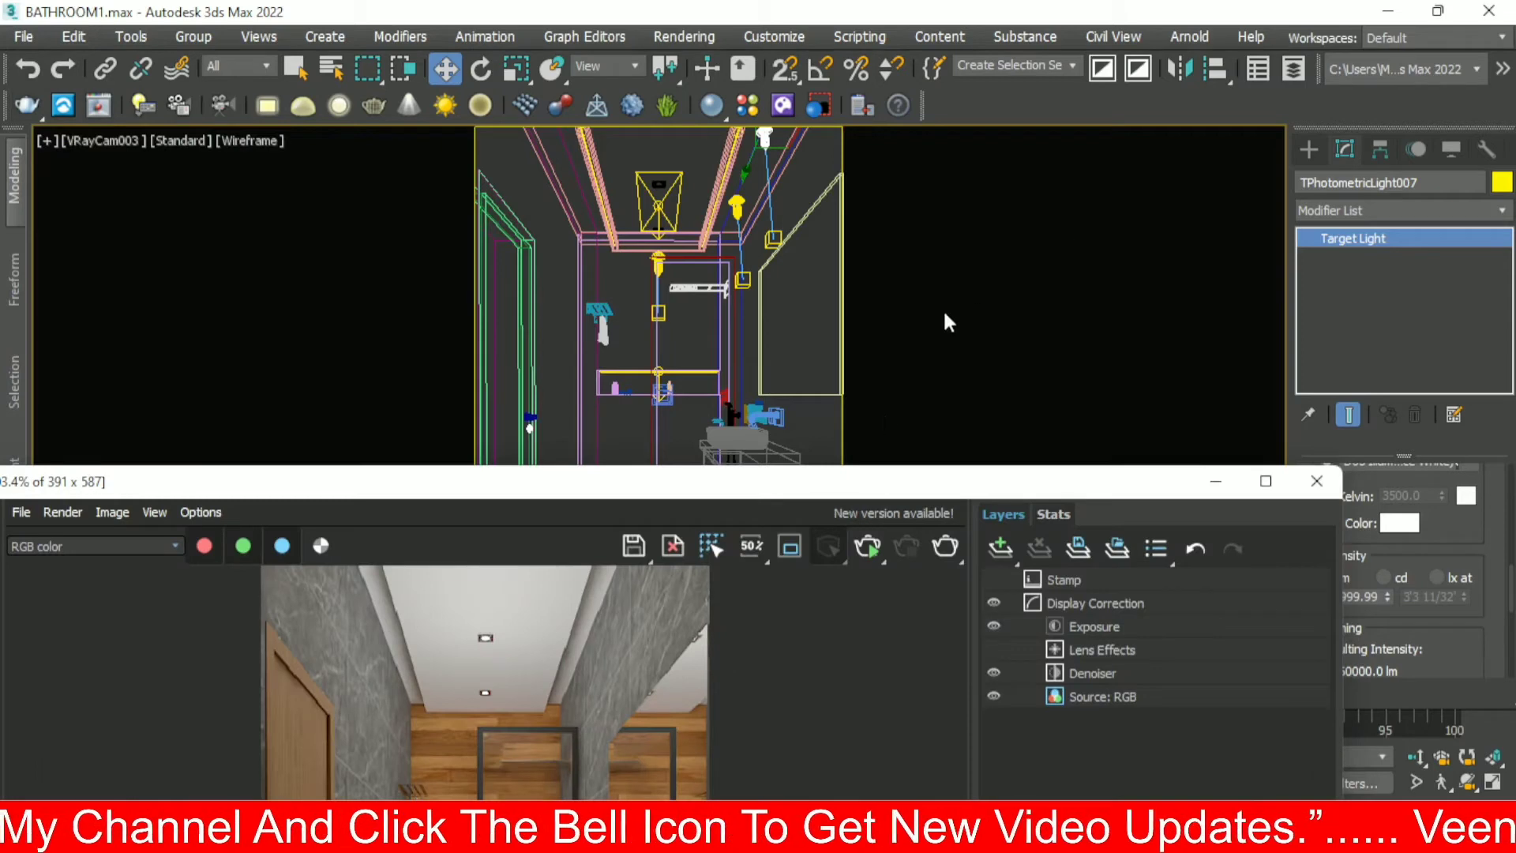
left_click(878, 542)
left_click_drag(935, 486, 948, 252)
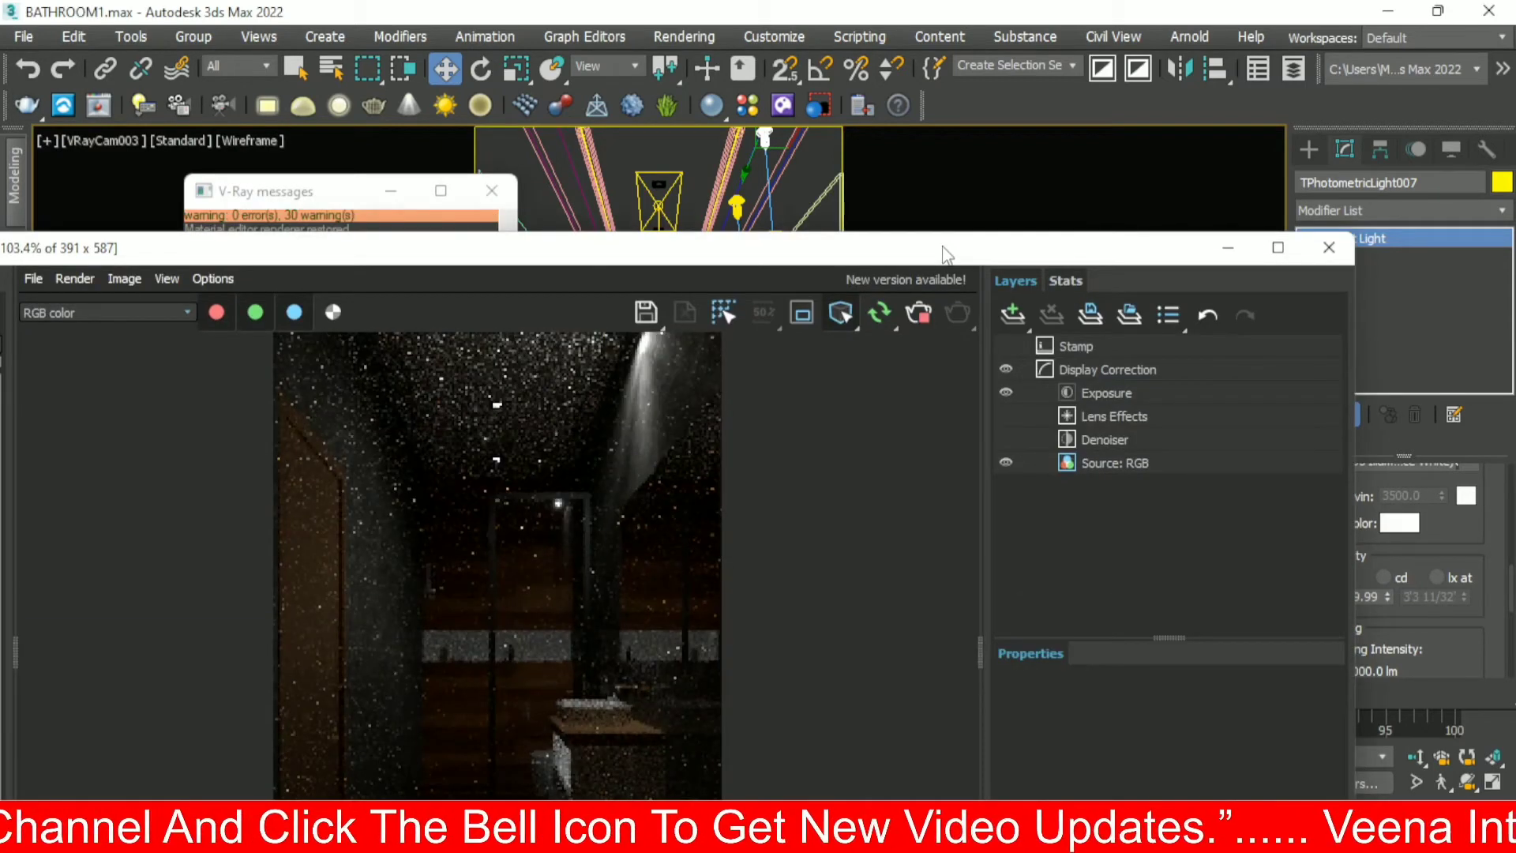
left_click(506, 199)
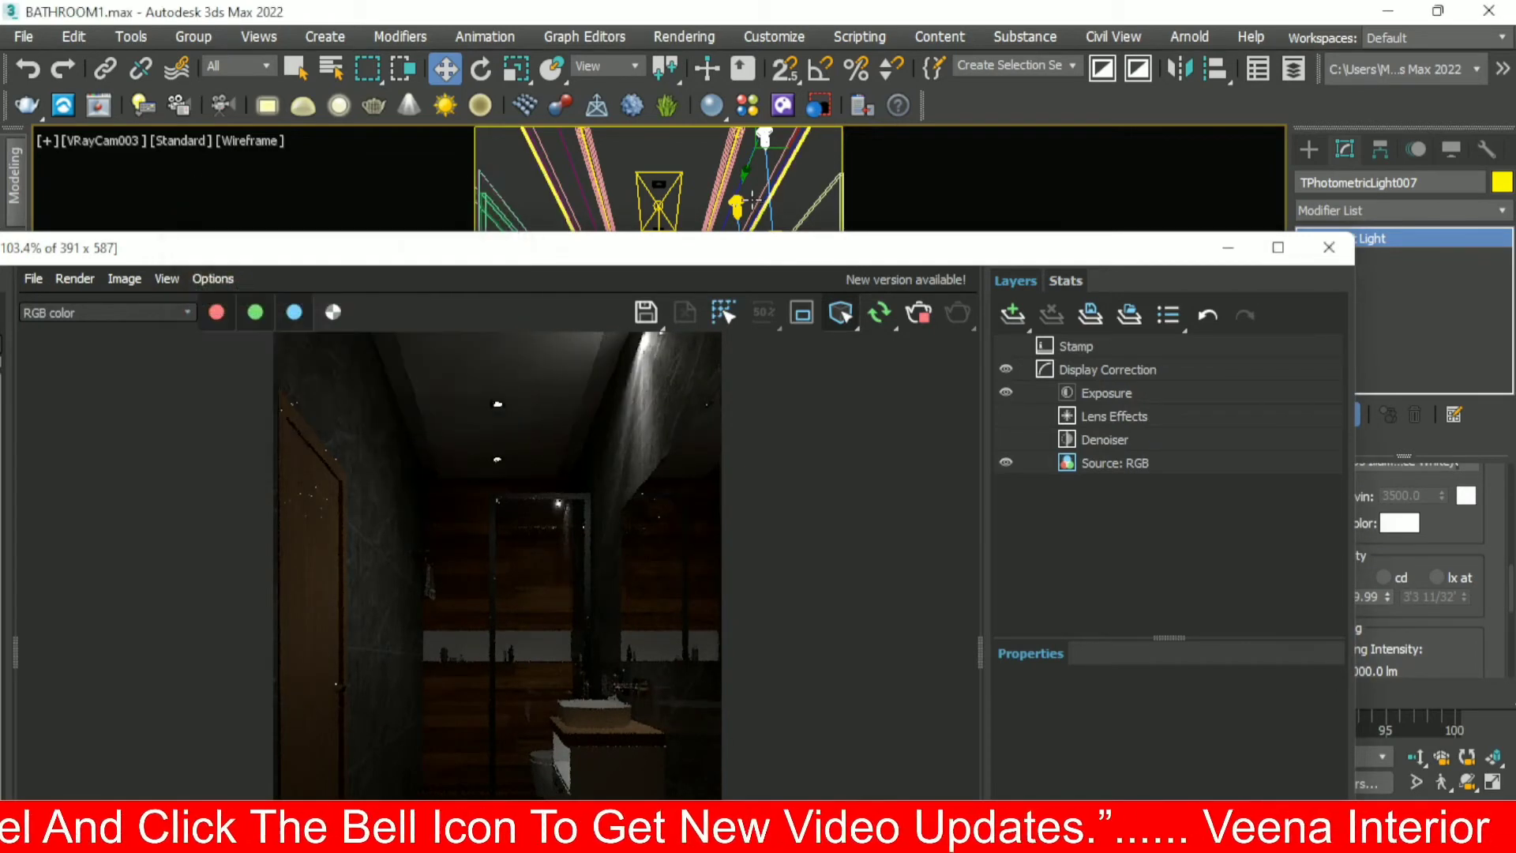
- Display the camera view shaded with edged faces and select the rectangular ceiling light
right_click(737, 214)
left_click(786, 120)
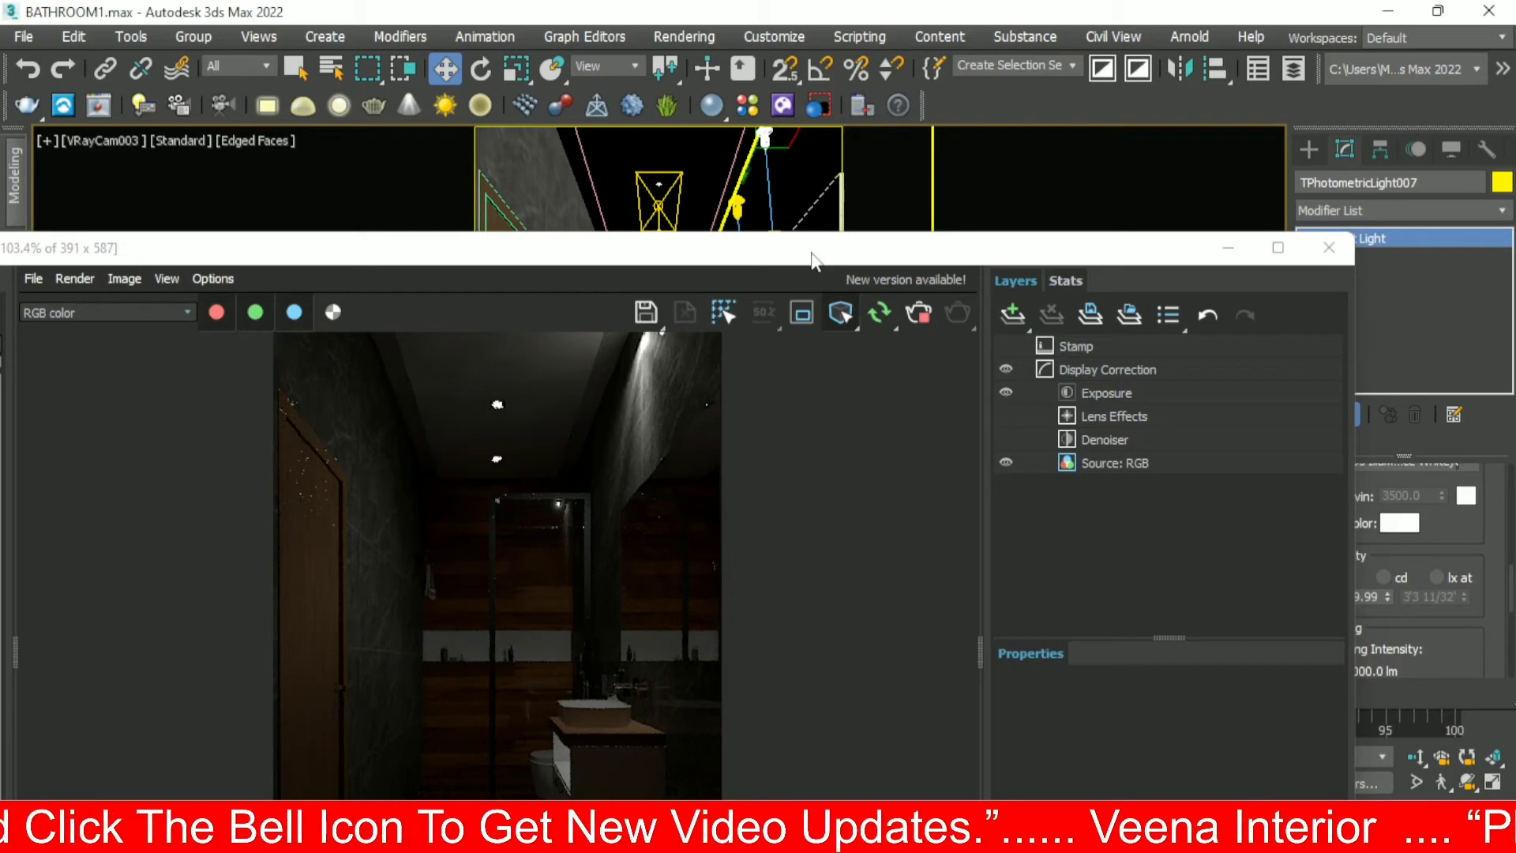
left_click(654, 171)
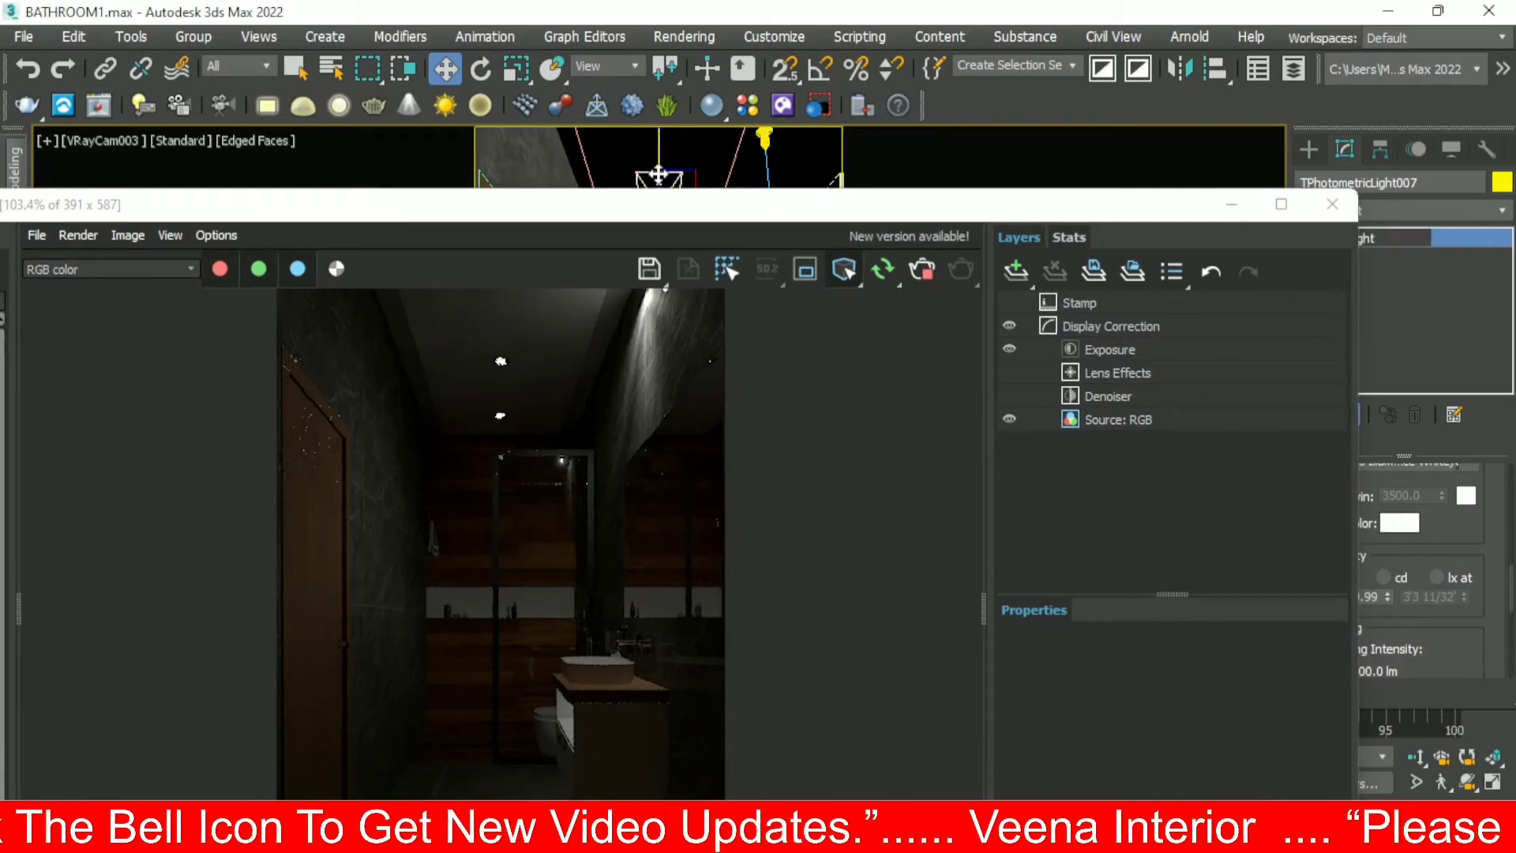
- Rerun the interactive render, dismiss the V-Ray messages, and check the bathroom's lighting
key("shift+q")
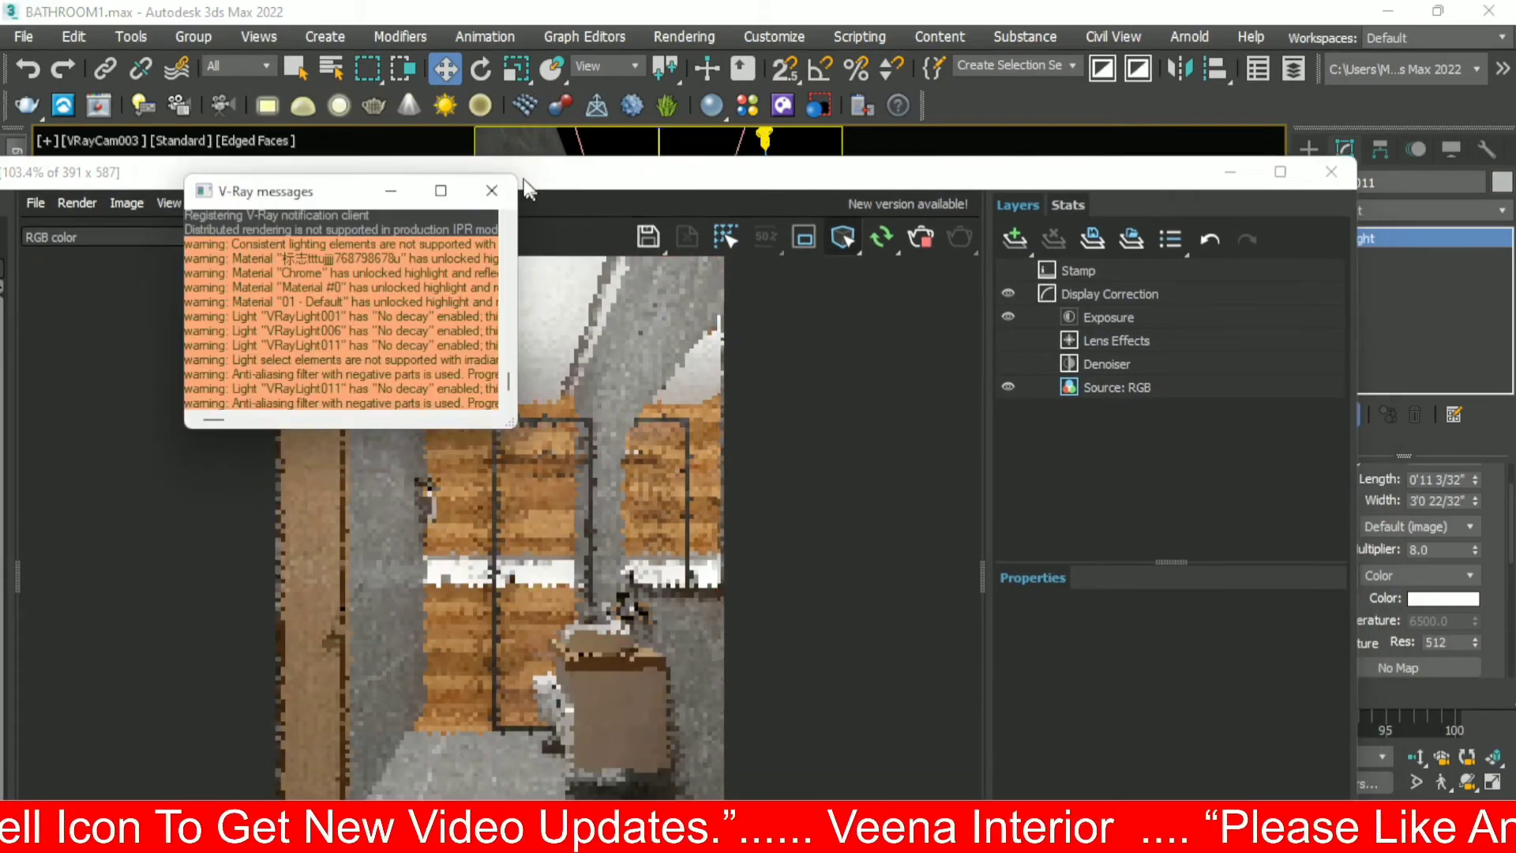
left_click(491, 192)
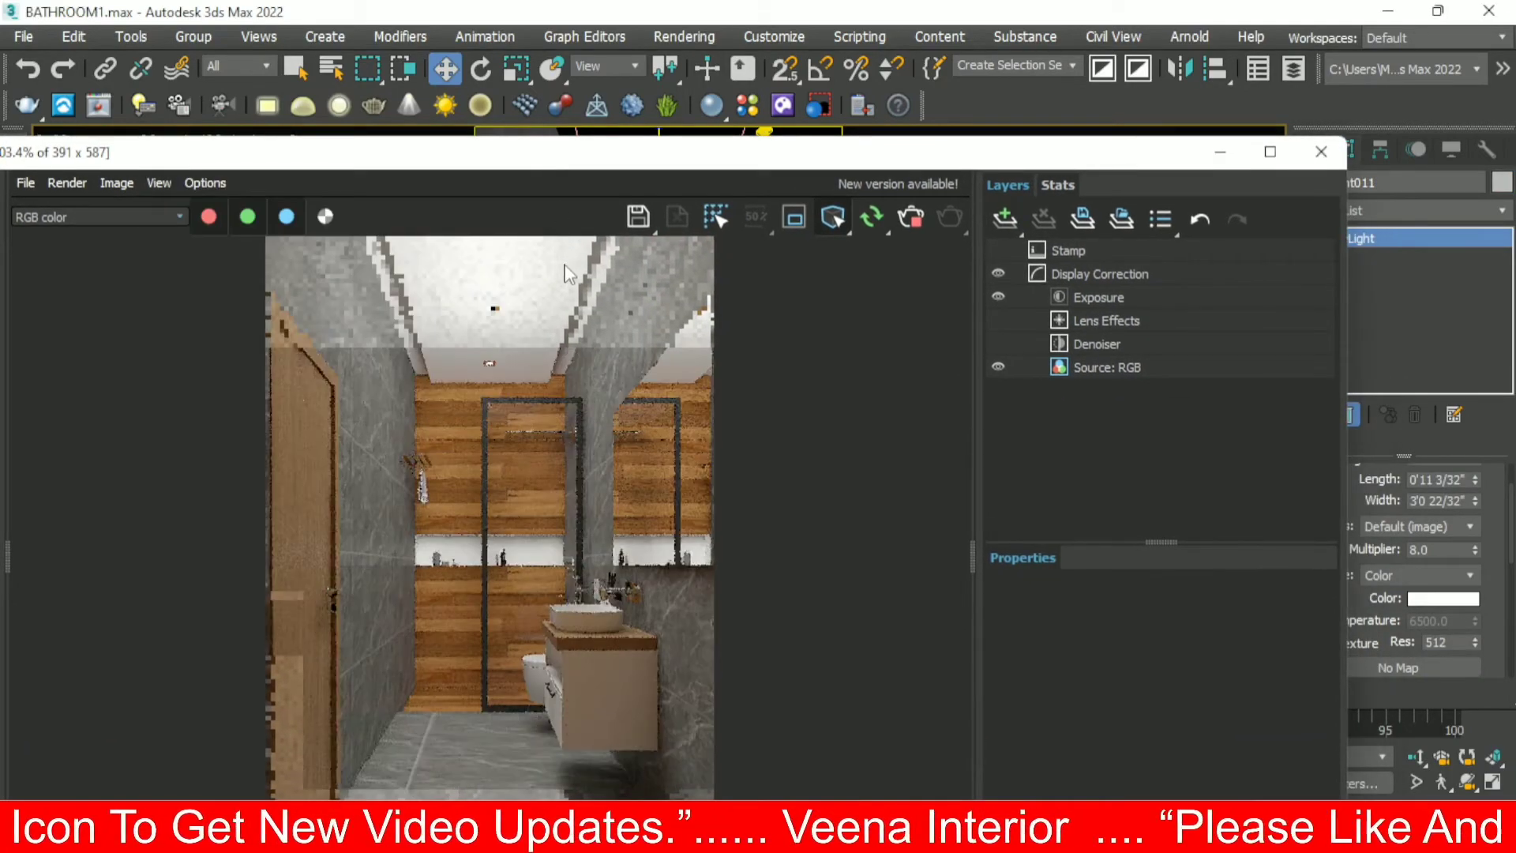
scroll(608, 684, "up", 1)
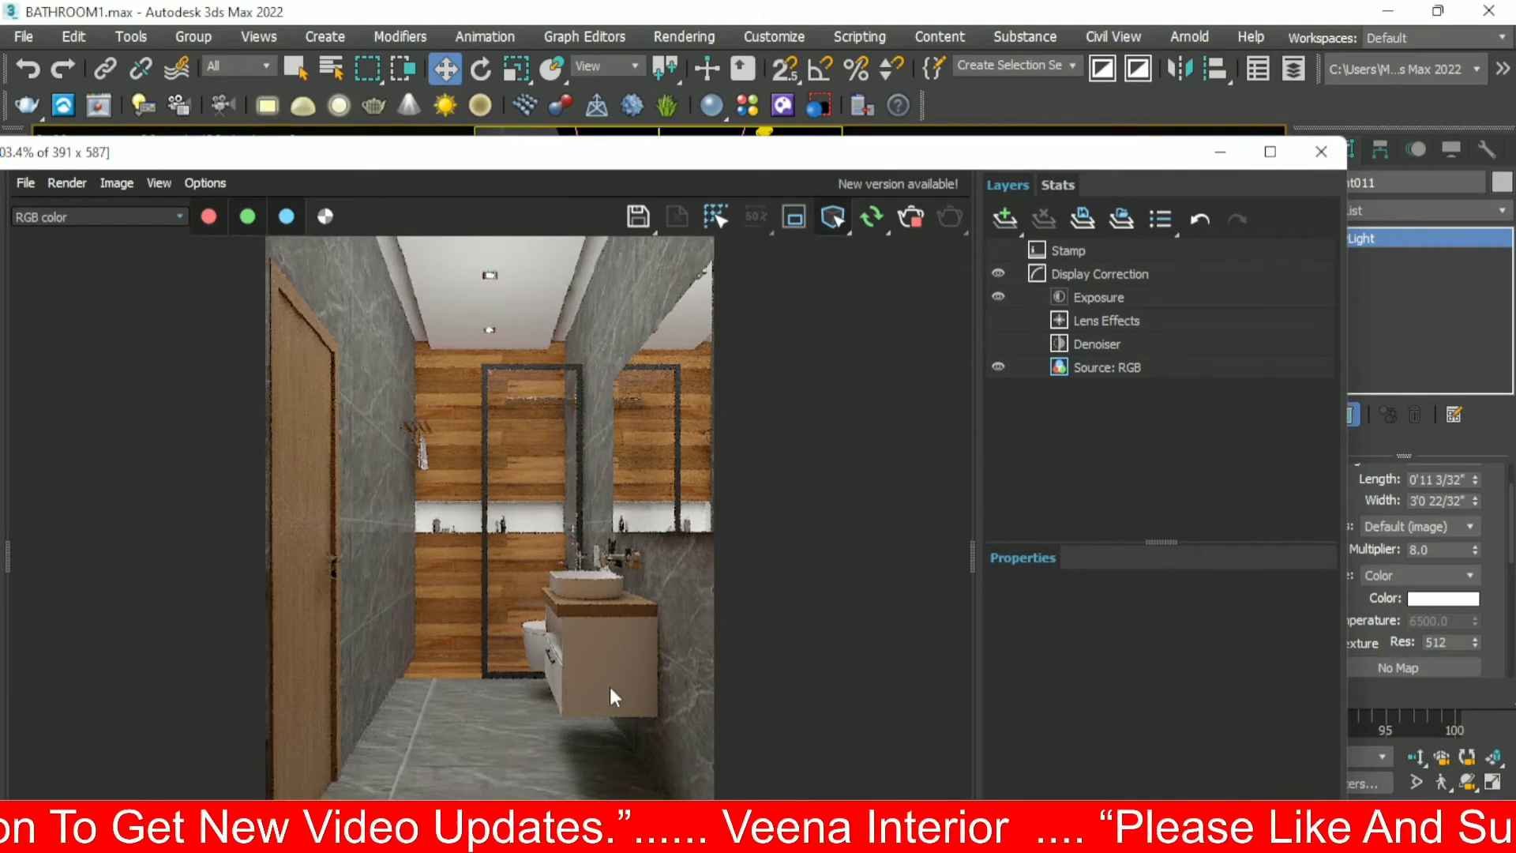
scroll(708, 540, "down", 1)
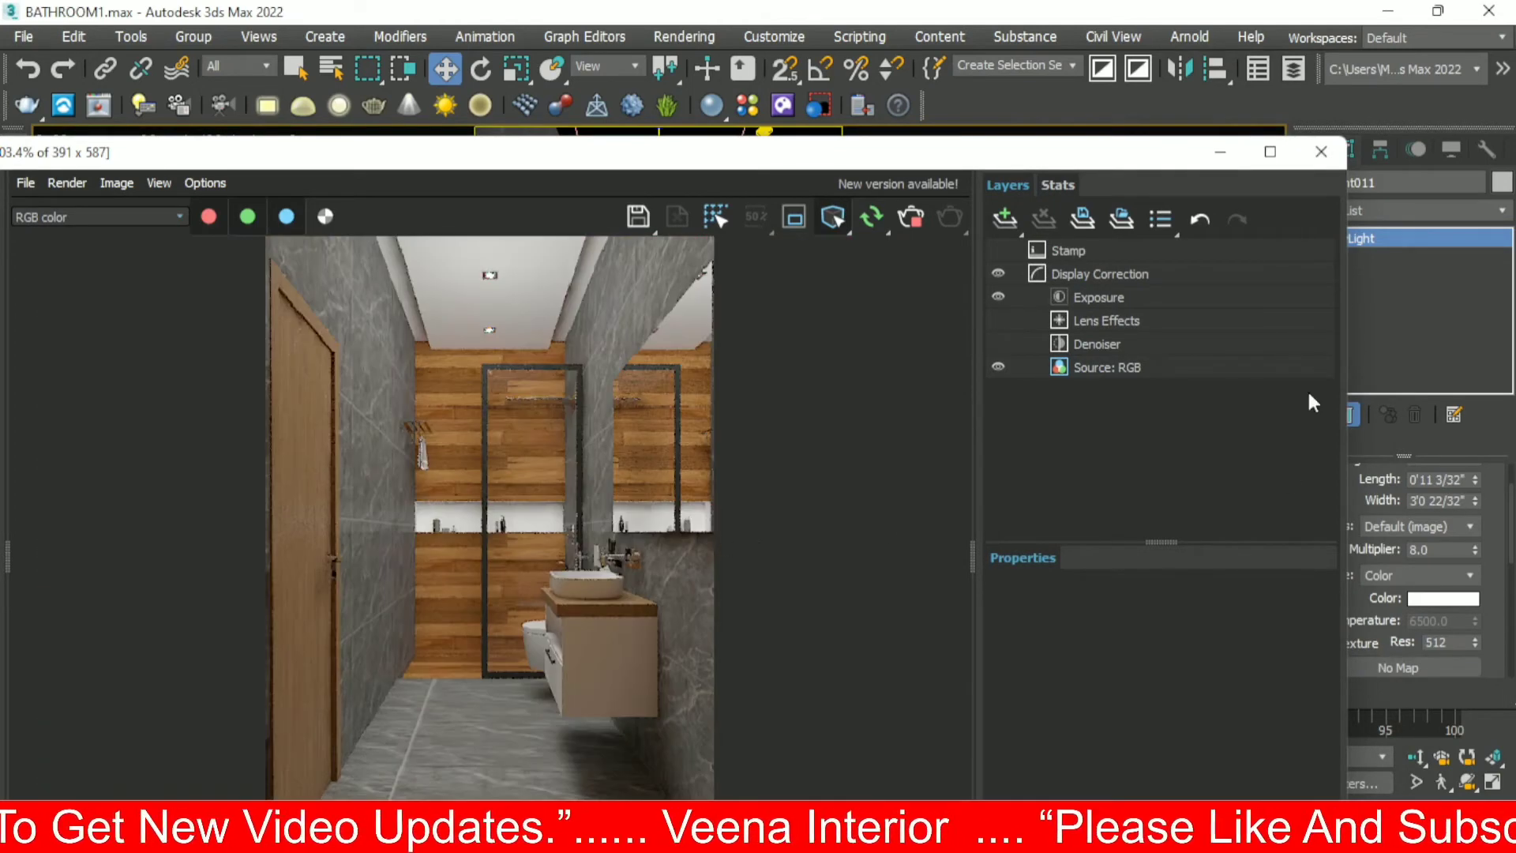
- End the interactive render, start a production render of the VRayCam003 view, and inspect the cove and wall lighting
left_click(872, 218)
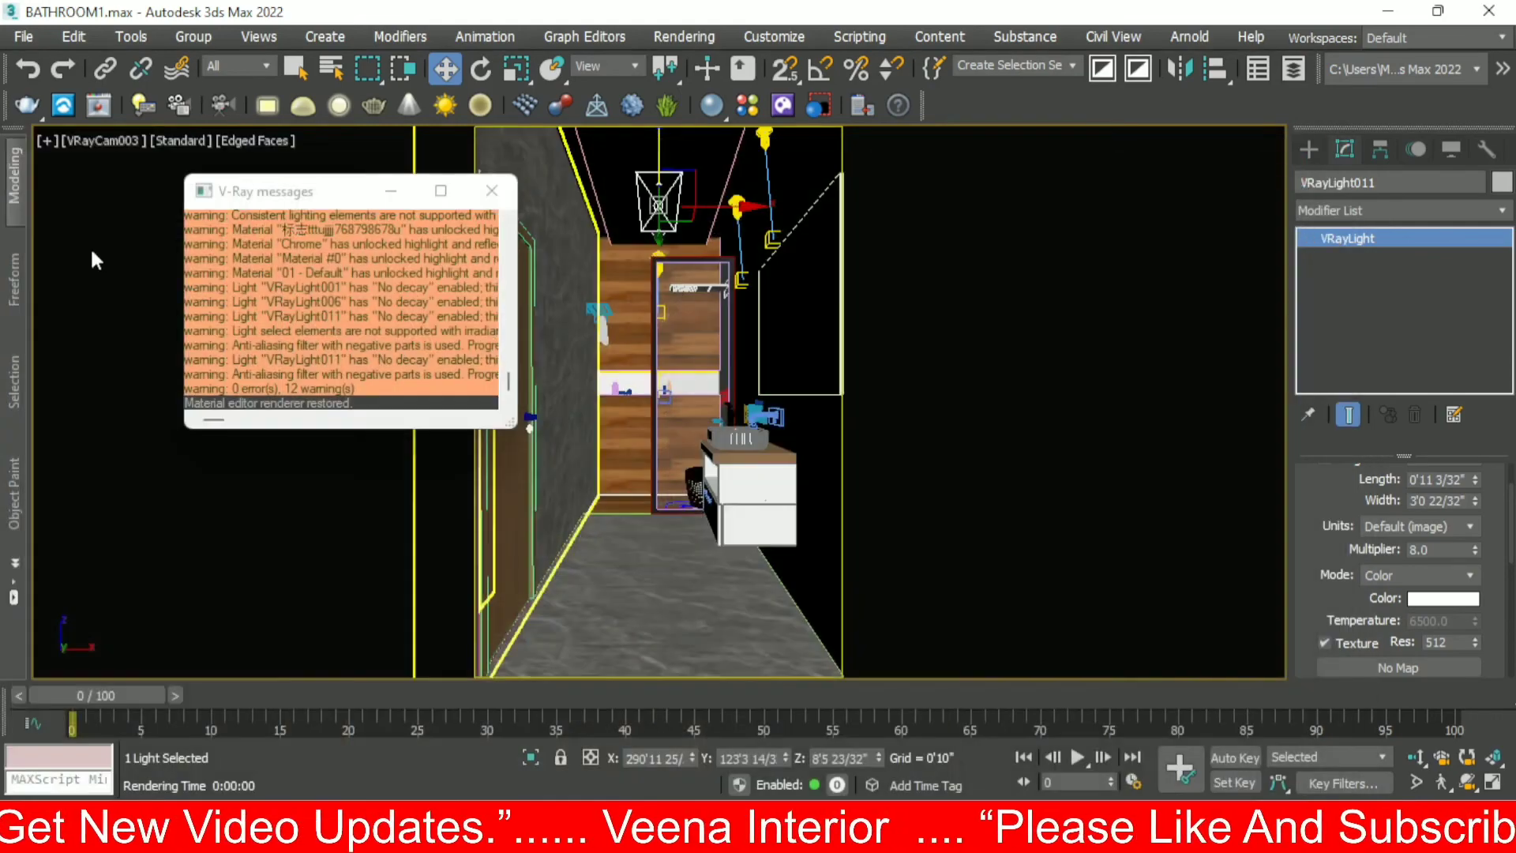
scroll(502, 442, "up", 1)
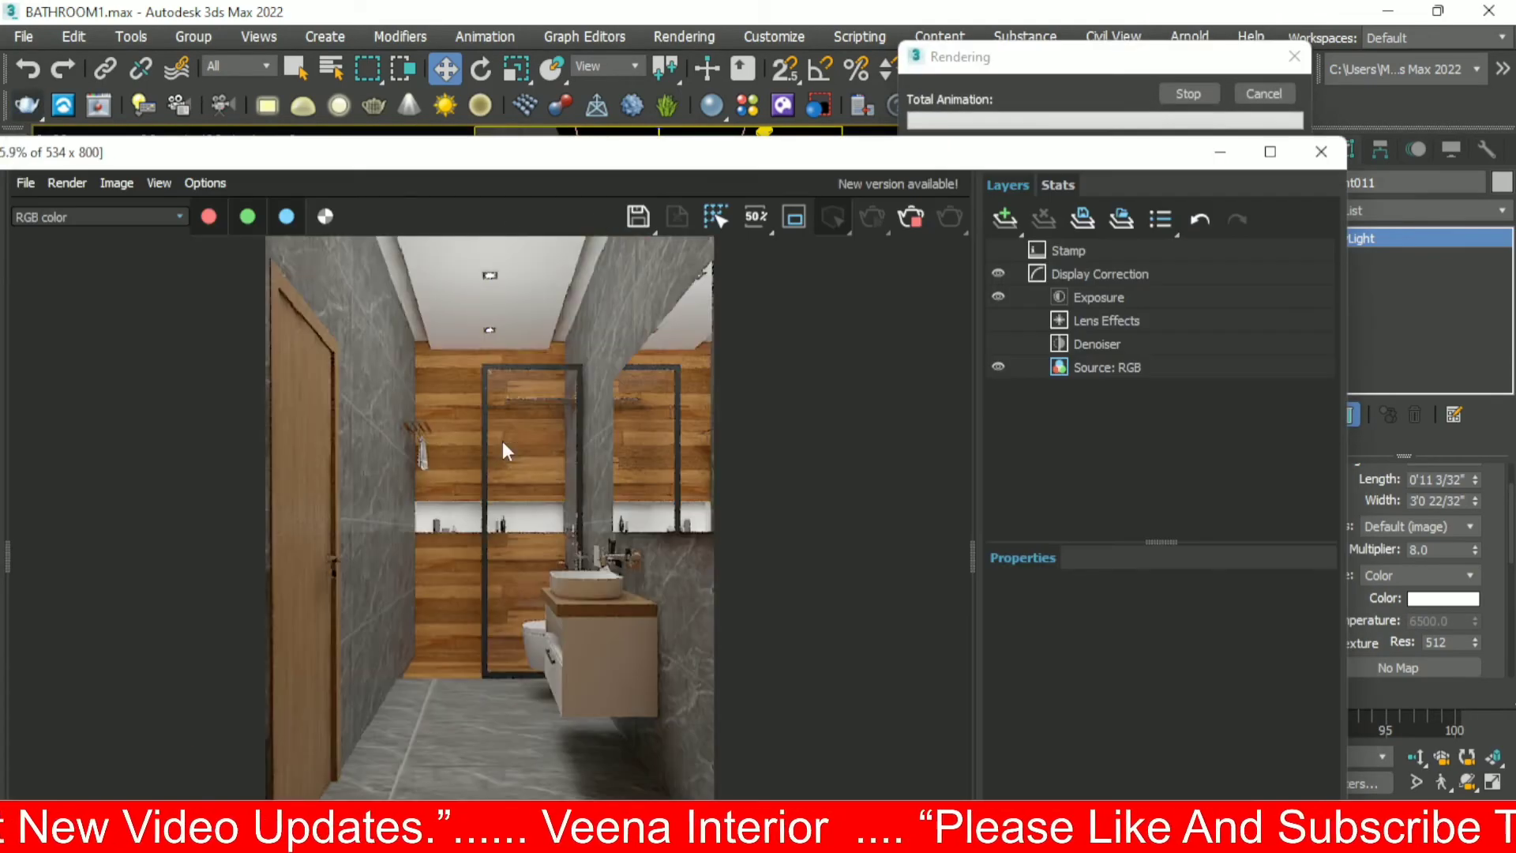
scroll(504, 449, "down", 5)
scroll(476, 472, "up", 6)
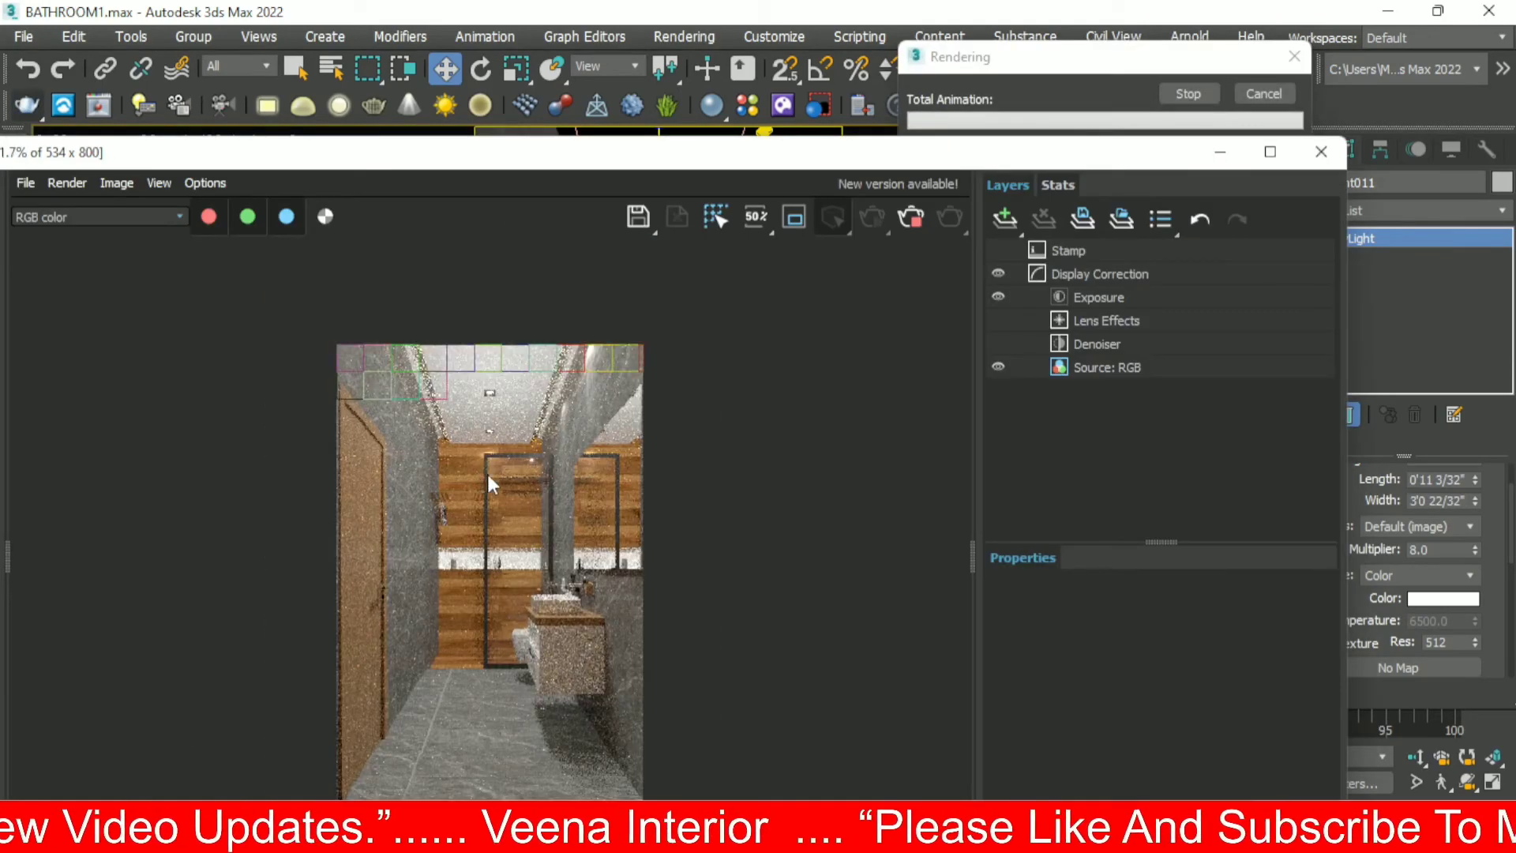
scroll(466, 429, "down", 3)
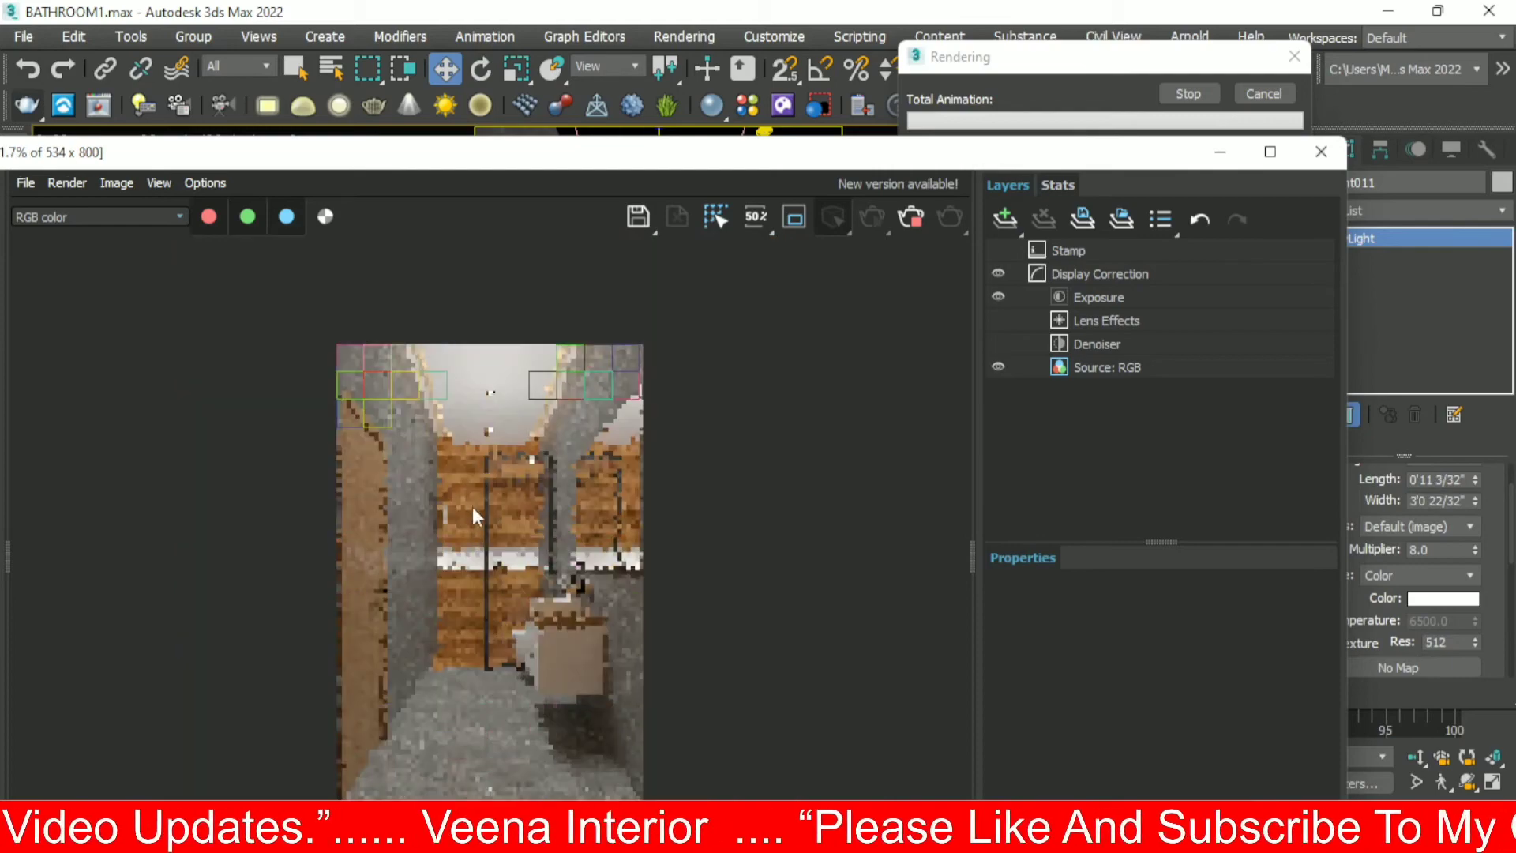